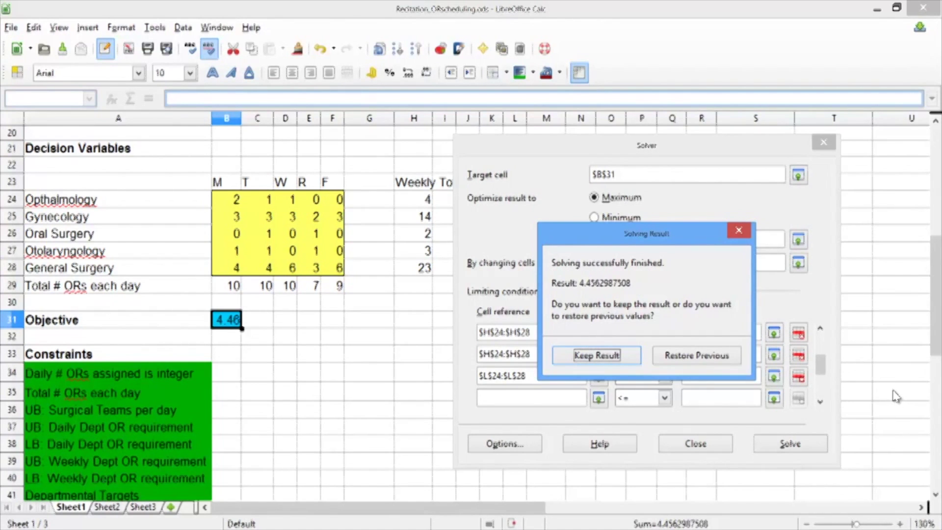
# - Keep the Solver's new OR schedule, leaving the objective at 4.46
pyautogui.click(619, 356)
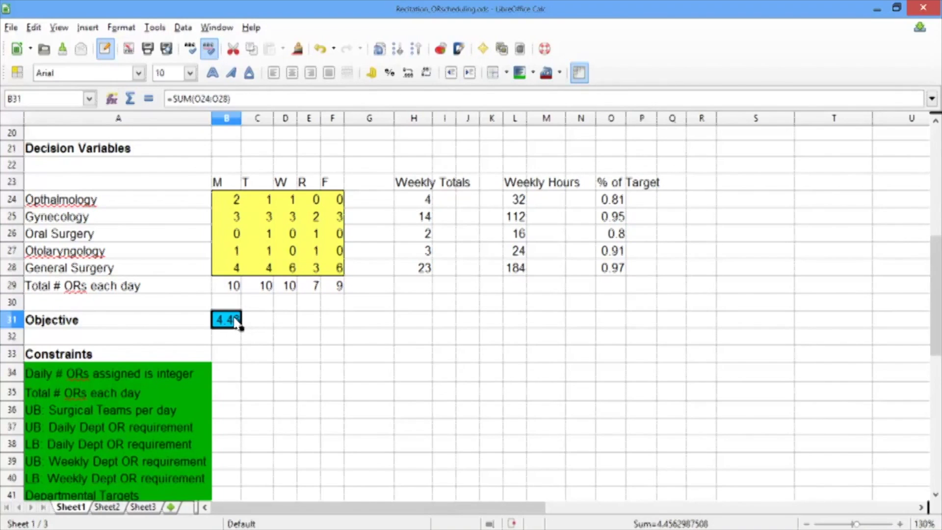
pyautogui.press('Up')
pyautogui.press('Up')
pyautogui.press('Up')
pyautogui.press('Up')
pyautogui.press('Up')
pyautogui.press('Up')
pyautogui.press('Up')
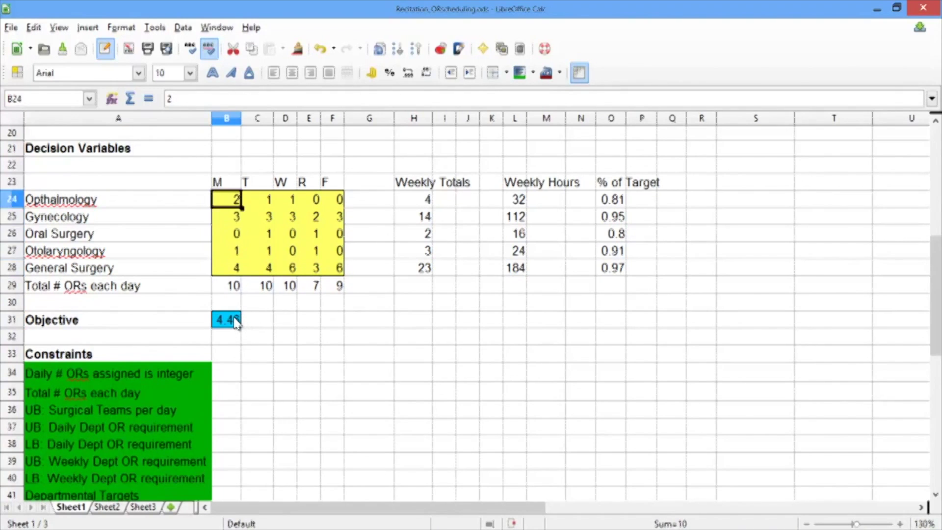
pyautogui.press('Up')
pyautogui.press('Down')
pyautogui.press('Right')
pyautogui.press('Right')
pyautogui.press('Right')
pyautogui.press('Right')
pyautogui.press('Right')
pyautogui.press('Right')
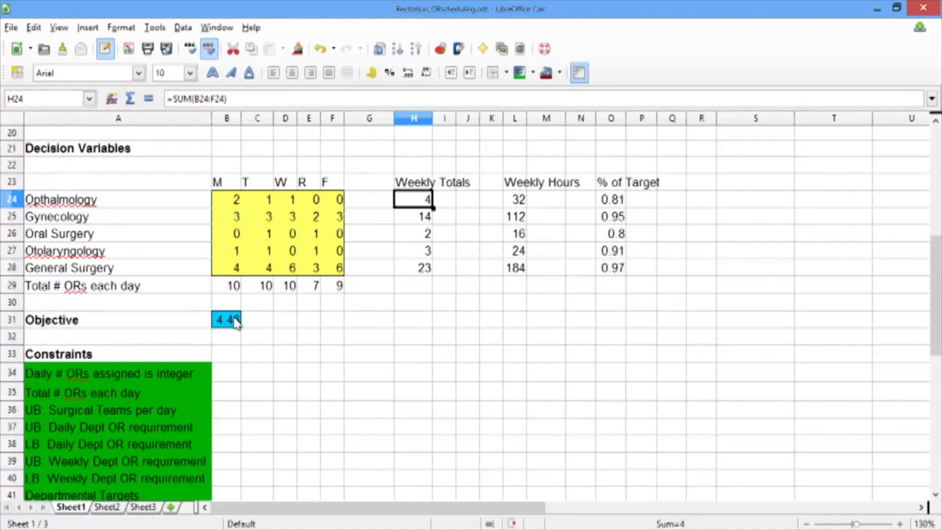
pyautogui.press('Right')
pyautogui.press('Right')
pyautogui.press('Right')
pyautogui.press('Right')
pyautogui.press('Right')
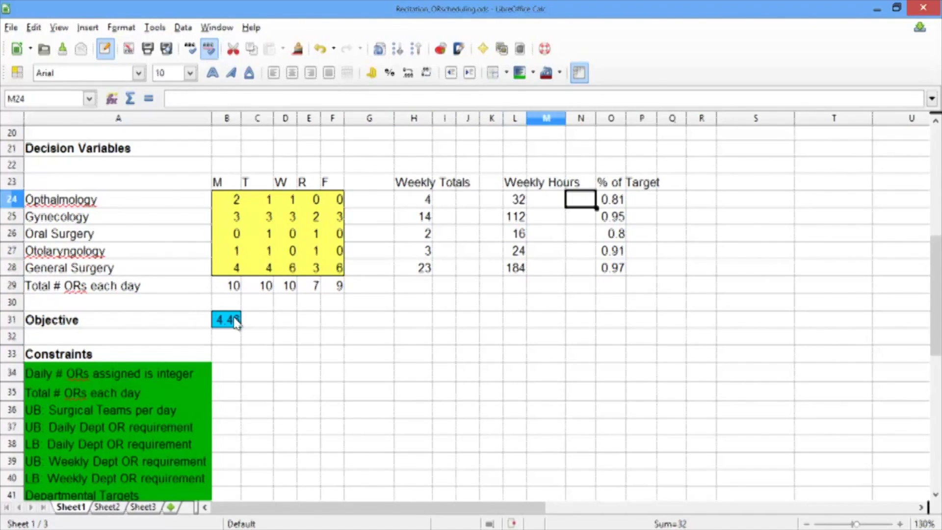
pyautogui.press('Right')
pyautogui.press('Left')
pyautogui.press('Left')
pyautogui.press('Left')
pyautogui.press('Left')
pyautogui.press('Left')
pyautogui.press('Left')
pyautogui.press('Left')
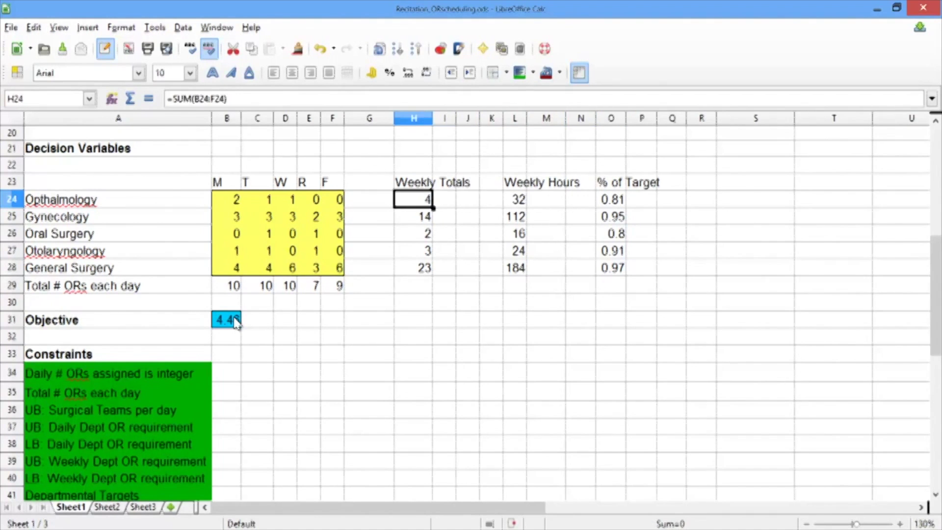
pyautogui.press('Left')
pyautogui.press('Down')
pyautogui.press('Right')
pyautogui.press('Right')
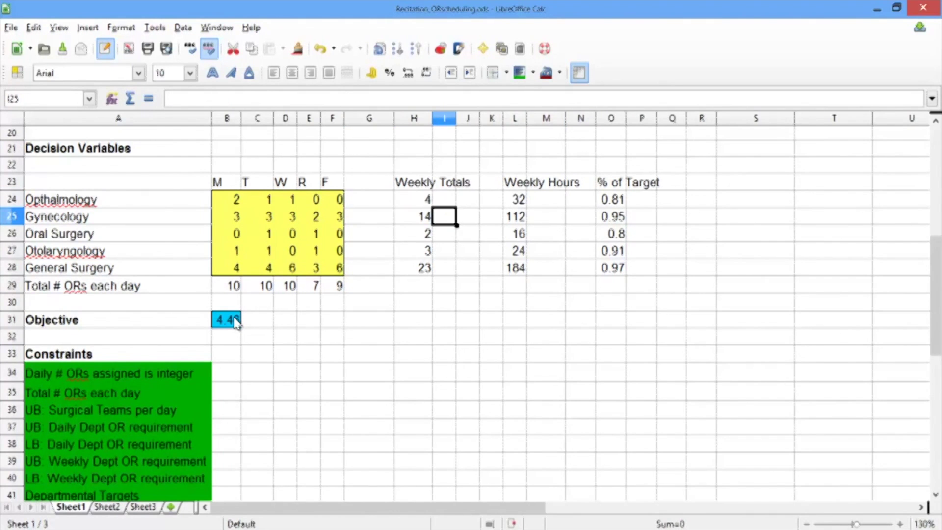
pyautogui.press('Right')
pyautogui.press('Right')
pyautogui.press('Right')
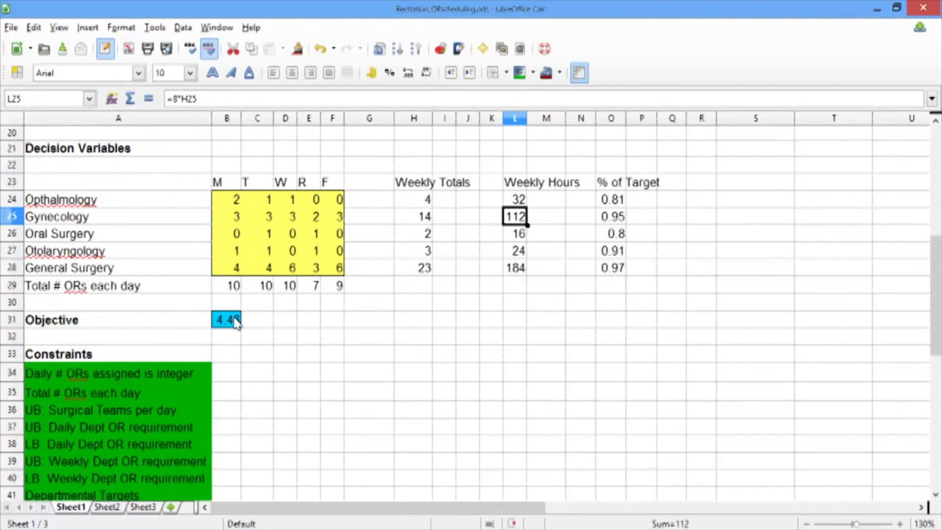
pyautogui.press('Right')
pyautogui.press('Right')
pyautogui.press('Right')
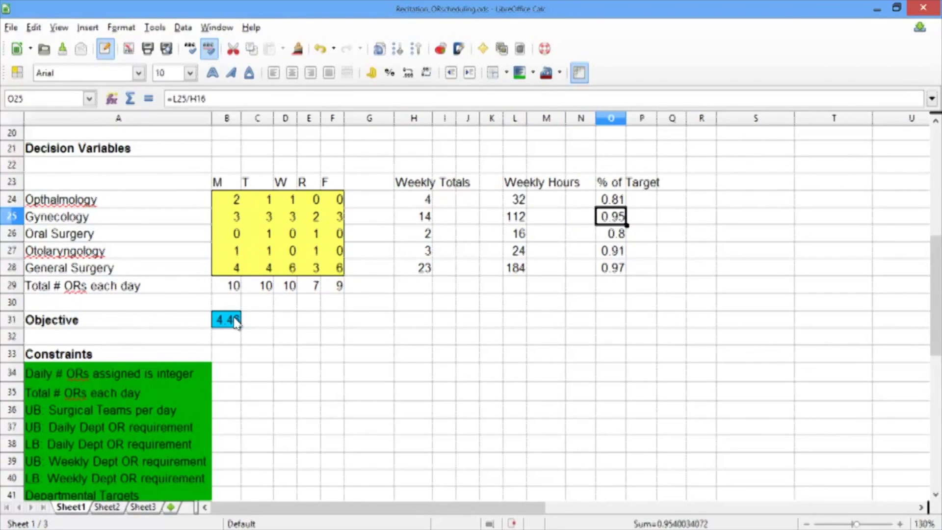
pyautogui.press('Left')
pyautogui.press('Left')
pyautogui.press('Left')
pyautogui.press('Left')
pyautogui.press('Left')
pyautogui.press('Left')
pyautogui.press('Left')
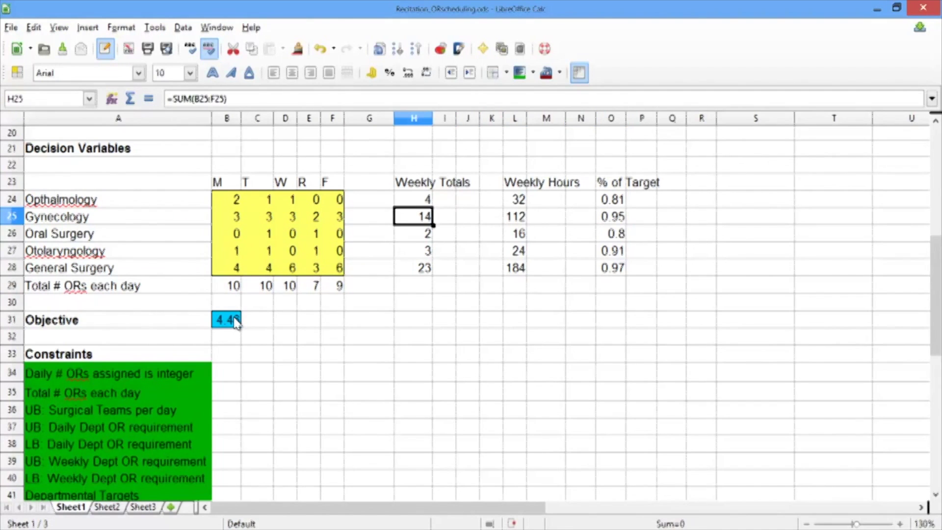
pyautogui.press('Down')
pyautogui.press('Left')
pyautogui.press('Left')
pyautogui.press('Left')
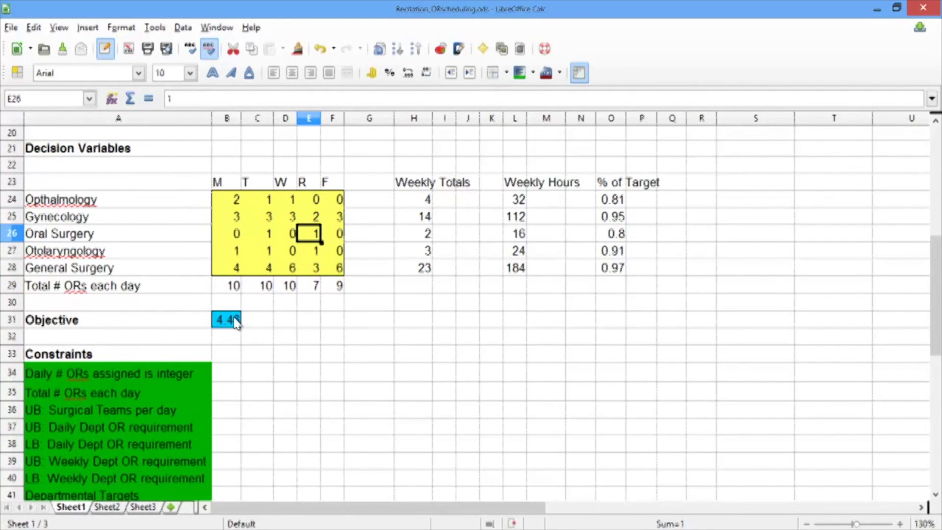
pyautogui.press('Left')
pyautogui.press('Left')
pyautogui.press('Right')
pyautogui.press('Right')
pyautogui.press('Right')
pyautogui.press('Right')
pyautogui.press('Right')
pyautogui.press('Right')
pyautogui.press('Right')
pyautogui.press('Right')
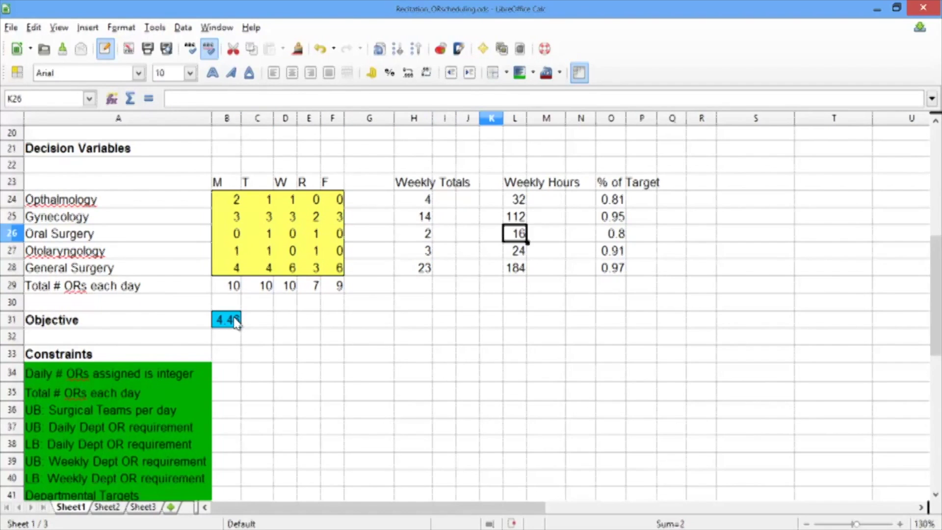
pyautogui.press('Right')
pyautogui.press('Right')
pyautogui.press('Right')
pyautogui.press('Right')
pyautogui.press('Left')
pyautogui.press('Left')
pyautogui.press('Left')
pyautogui.press('Left')
pyautogui.press('Left')
pyautogui.press('Left')
pyautogui.press('Left')
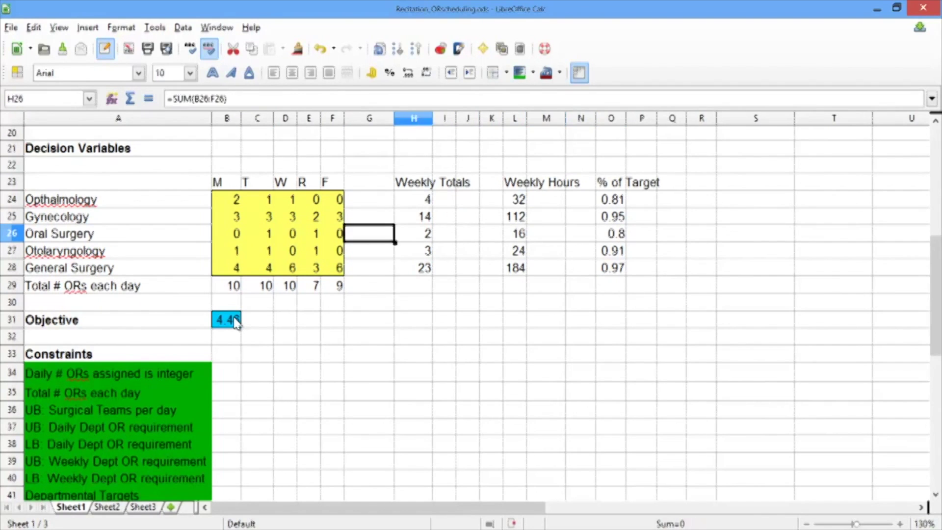
pyautogui.press('Right')
pyautogui.press('Down')
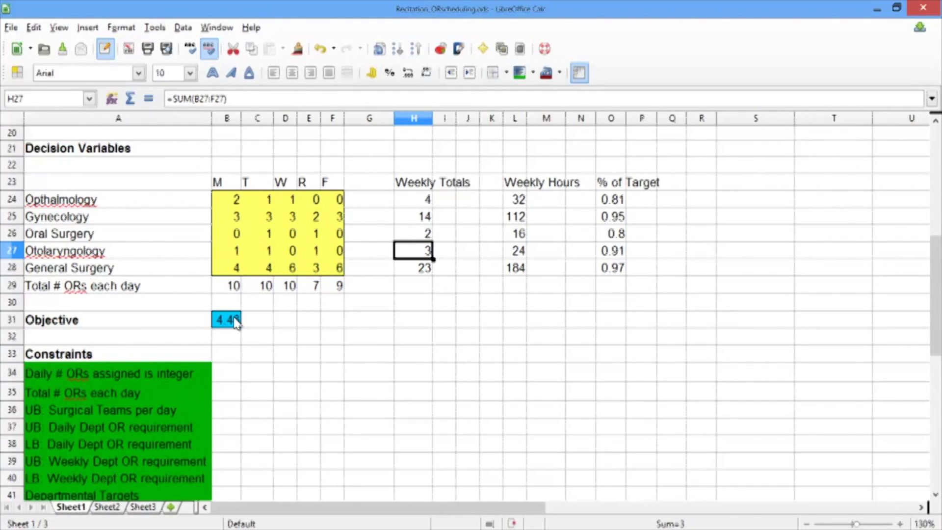
pyautogui.press('Down')
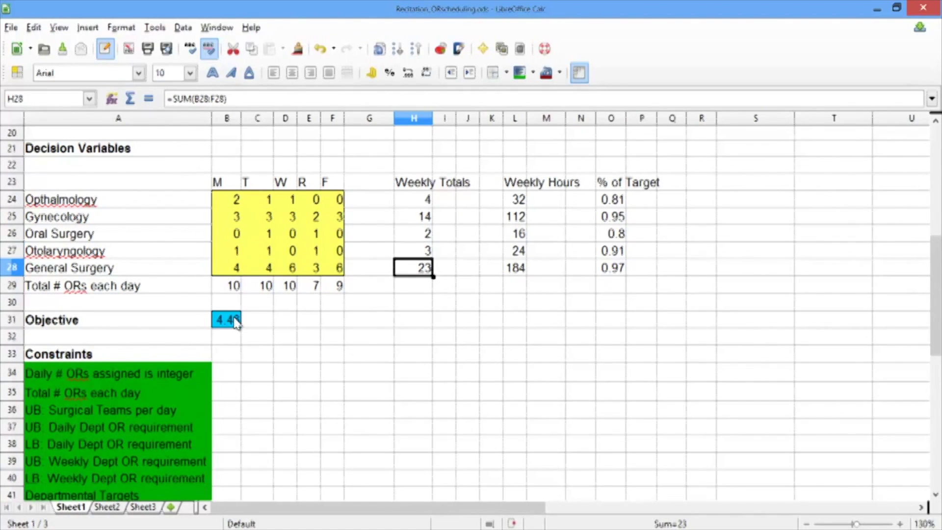
pyautogui.press('Up')
pyautogui.press('Right')
pyautogui.press('Right')
pyautogui.press('Right')
pyautogui.press('Right')
pyautogui.press('Right')
pyautogui.press('Right')
pyautogui.press('Right')
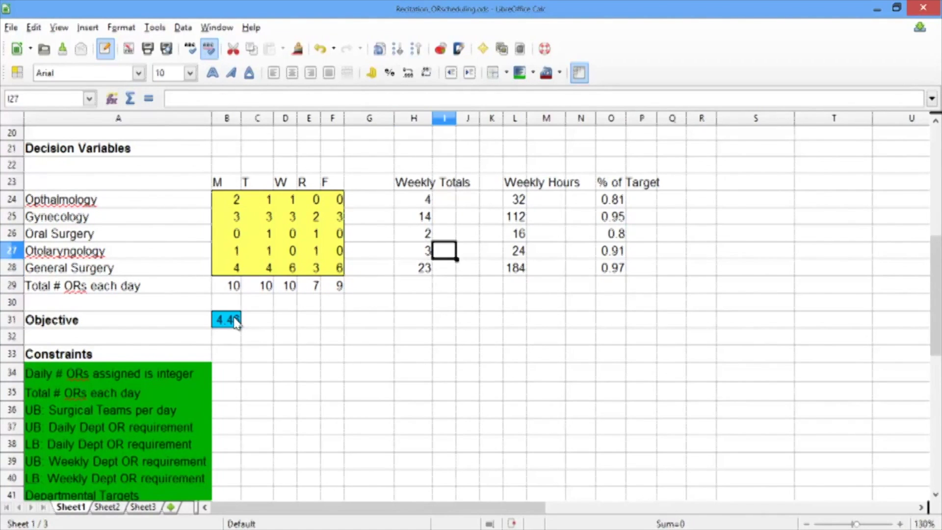
pyautogui.press('Down')
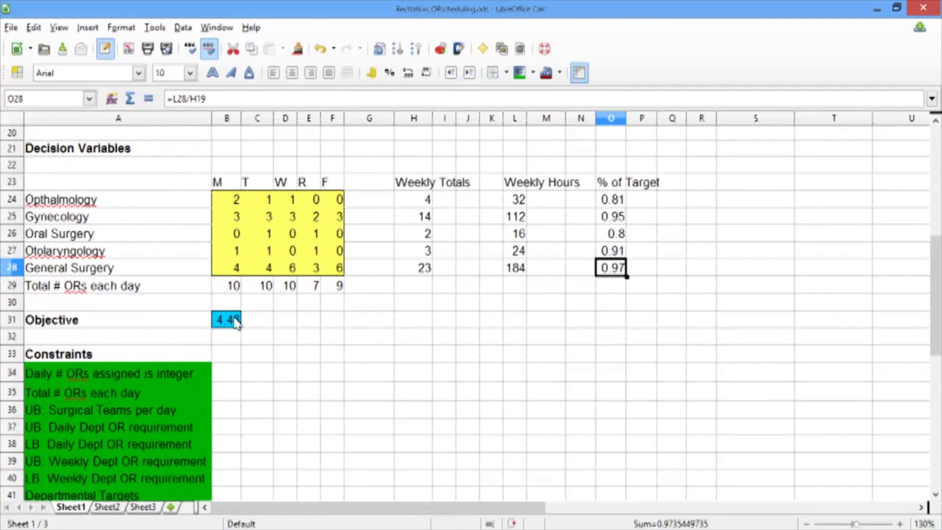
pyautogui.press('Down')
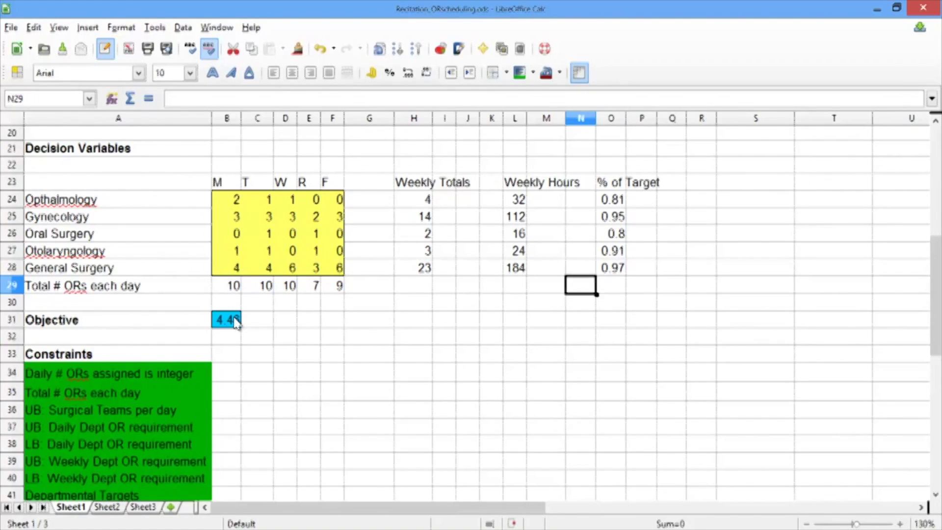
pyautogui.press('Left')
pyautogui.press('Left')
pyautogui.press('Left')
pyautogui.press('Left')
pyautogui.press('Left')
pyautogui.press('Left')
pyautogui.press('Left')
pyautogui.press('Left')
pyautogui.press('Left')
pyautogui.press('Up')
pyautogui.press('Right')
pyautogui.press('Right')
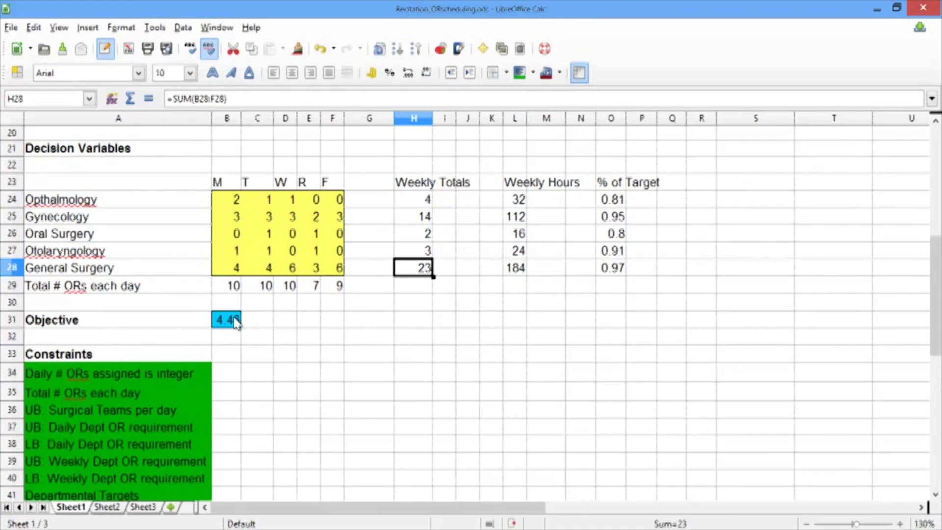
pyautogui.press('Up')
pyautogui.press('Up')
pyautogui.press('Up')
pyautogui.press('Up')
pyautogui.press('Up')
pyautogui.press('Up')
pyautogui.press('Up')
pyautogui.press('Up')
pyautogui.press('Up')
pyautogui.press('Up')
pyautogui.press('Up')
pyautogui.press('Up')
pyautogui.press('Up')
pyautogui.press('Up')
pyautogui.press('Up')
pyautogui.press('Up')
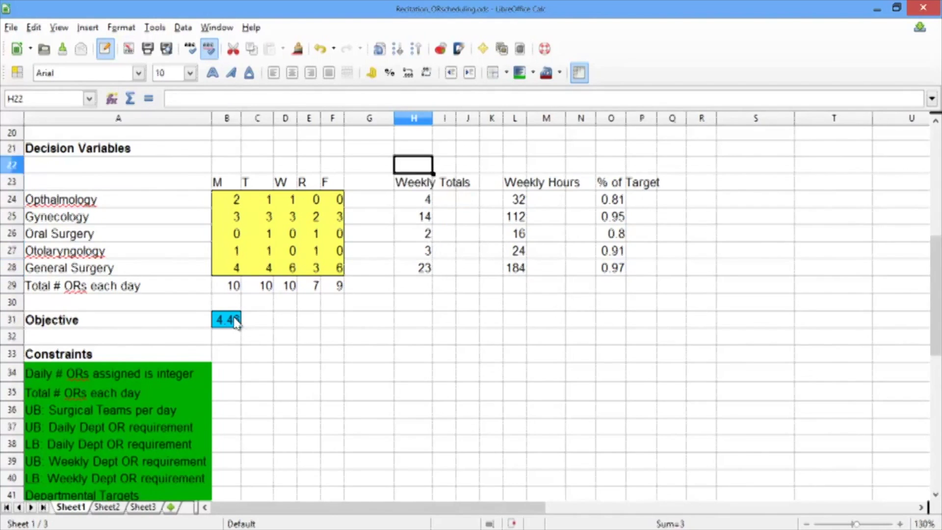
pyautogui.press('Down')
pyautogui.press('Down')
pyautogui.press('Down')
pyautogui.press('Down')
pyautogui.press('Down')
pyautogui.press('Down')
pyautogui.press('Down')
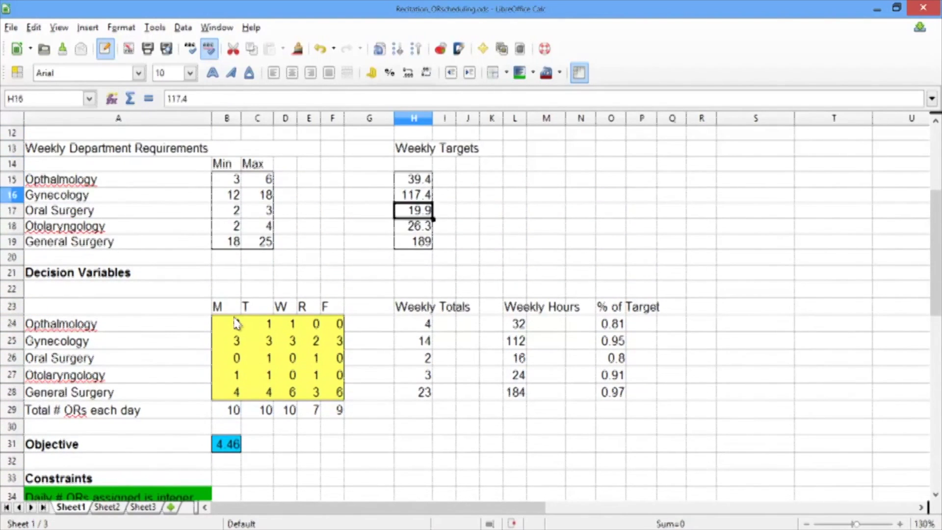
pyautogui.press('Left')
pyautogui.press('Left')
pyautogui.press('Left')
pyautogui.press('Left')
pyautogui.press('Left')
pyautogui.press('Left')
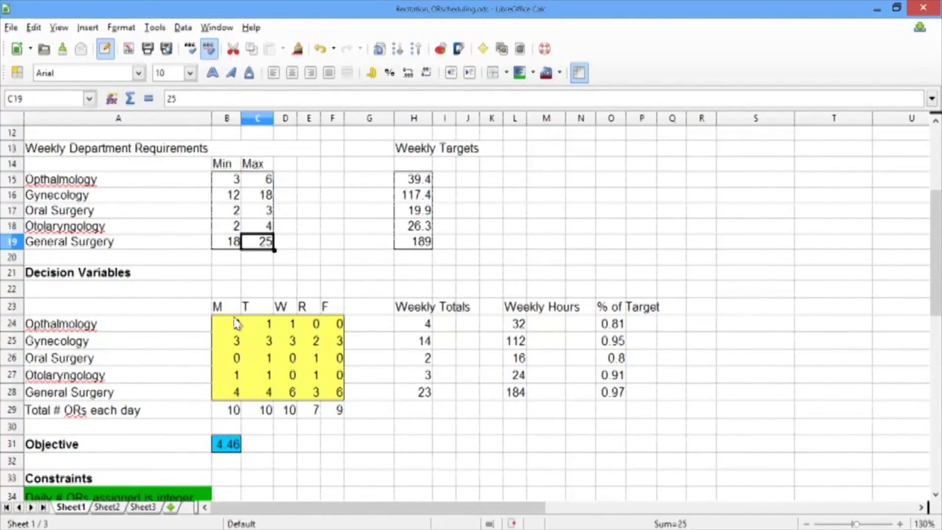
pyautogui.press('Right')
pyautogui.press('Right')
pyautogui.press('Right')
pyautogui.press('Right')
pyautogui.press('Right')
pyautogui.press('Right')
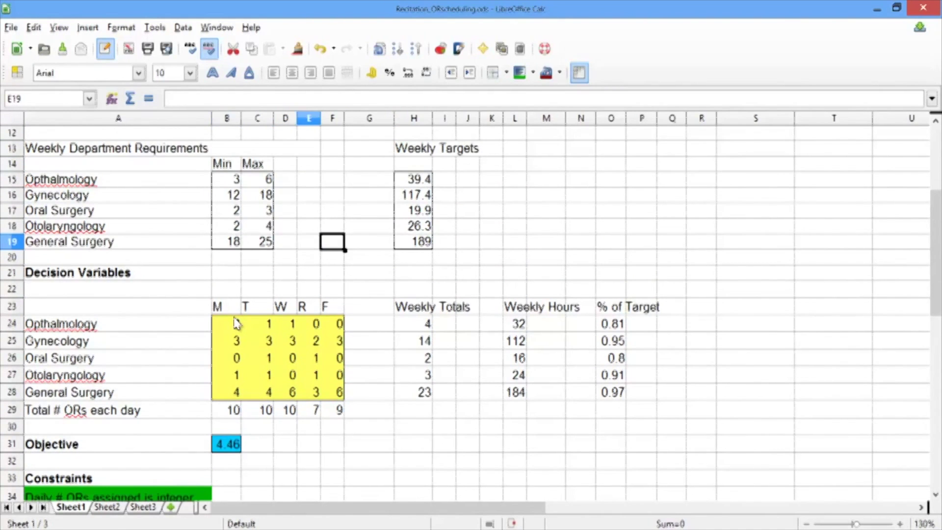
pyautogui.press('Down')
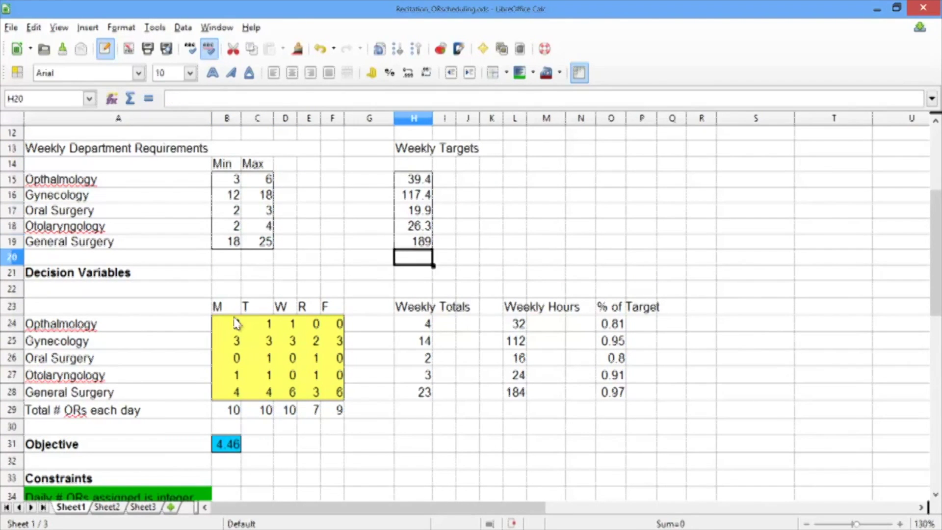
pyautogui.press('Down')
pyautogui.press('Down')
pyautogui.press('Down')
pyautogui.press('Down')
pyautogui.press('Down')
pyautogui.press('Down')
pyautogui.press('Down')
pyautogui.press('Down')
pyautogui.press('Left')
pyautogui.press('Left')
pyautogui.press('Left')
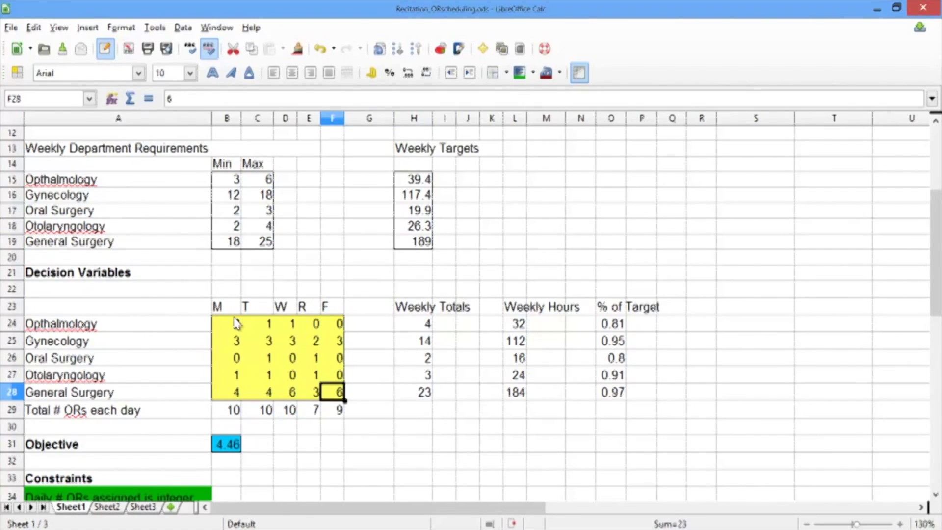
pyautogui.press('Left')
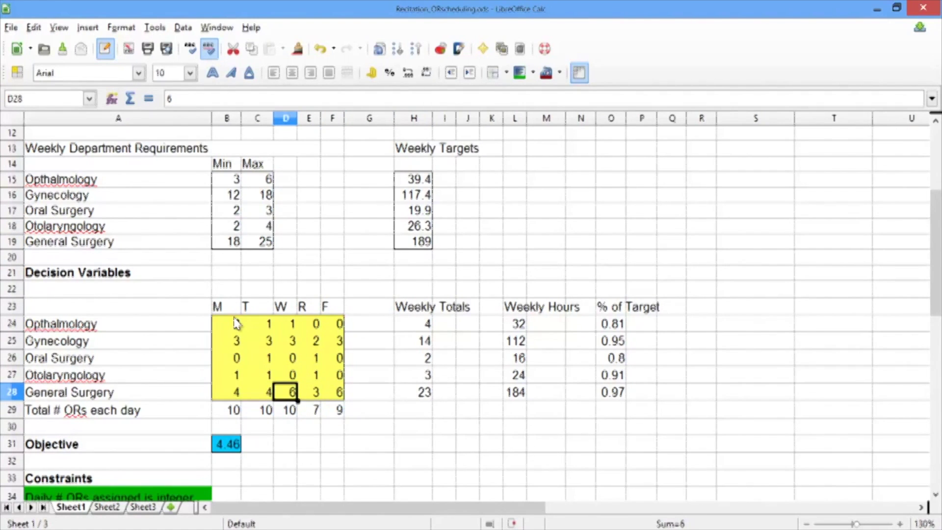
pyautogui.press('Right')
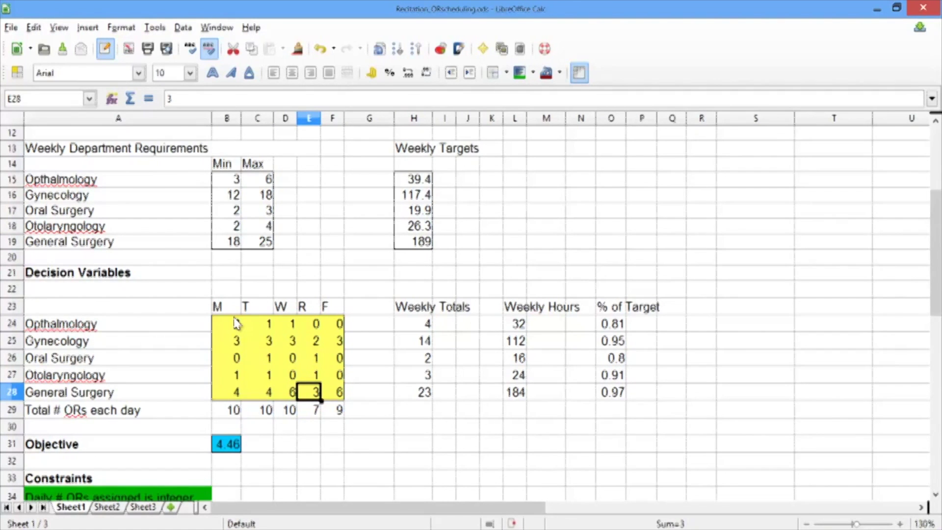
pyautogui.press('Right')
pyautogui.press('Right')
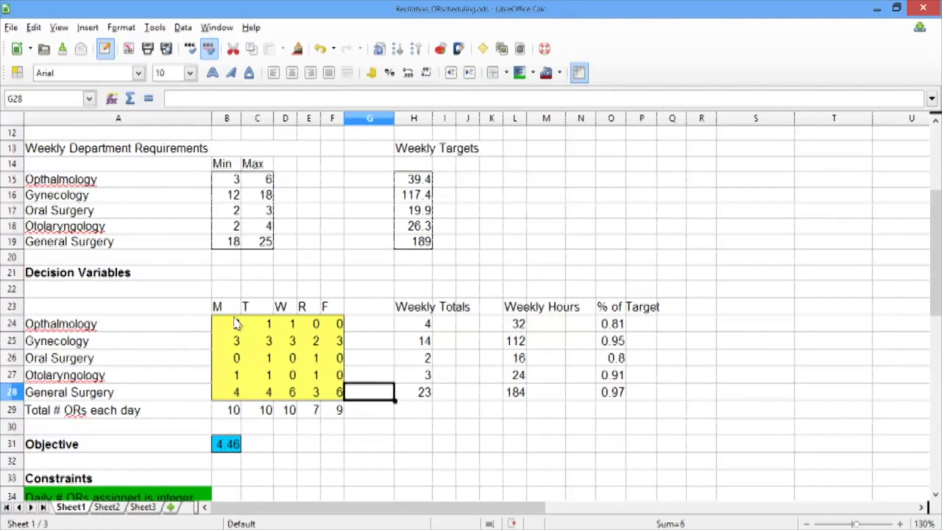
pyautogui.press('Right')
pyautogui.press('Right')
pyautogui.press('Up')
pyautogui.press('Up')
pyautogui.press('Up')
pyautogui.press('Up')
pyautogui.press('Up')
pyautogui.press('Up')
pyautogui.press('Up')
pyautogui.press('Up')
pyautogui.press('Up')
pyautogui.press('Up')
pyautogui.press('Up')
pyautogui.press('Up')
pyautogui.press('Up')
pyautogui.press('Up')
pyautogui.press('Up')
pyautogui.press('Up')
pyautogui.press('Up')
pyautogui.press('Up')
pyautogui.press('Up')
pyautogui.press('Up')
pyautogui.press('Up')
pyautogui.press('Up')
pyautogui.press('Up')
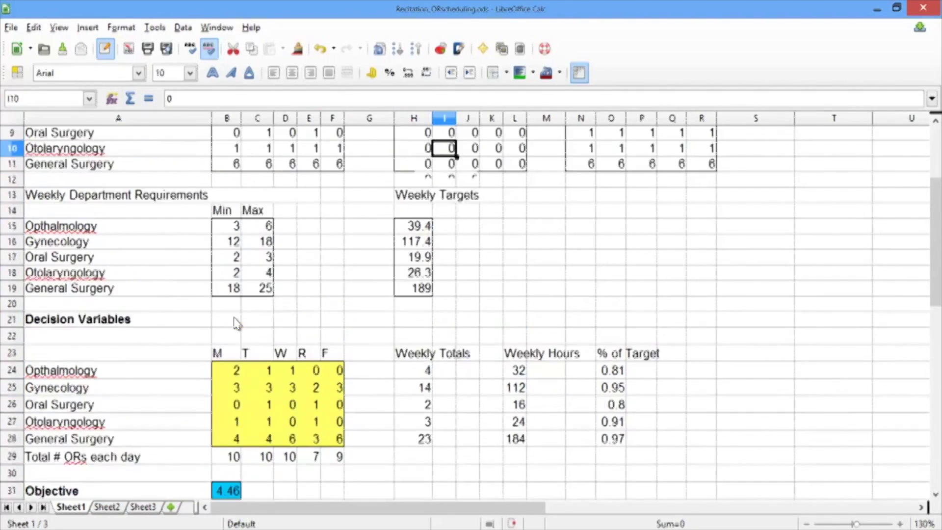
# - Set General Surgery's minimum ORs per day to 4 for all five weekdays
pyautogui.press('Down')
pyautogui.press('Down')
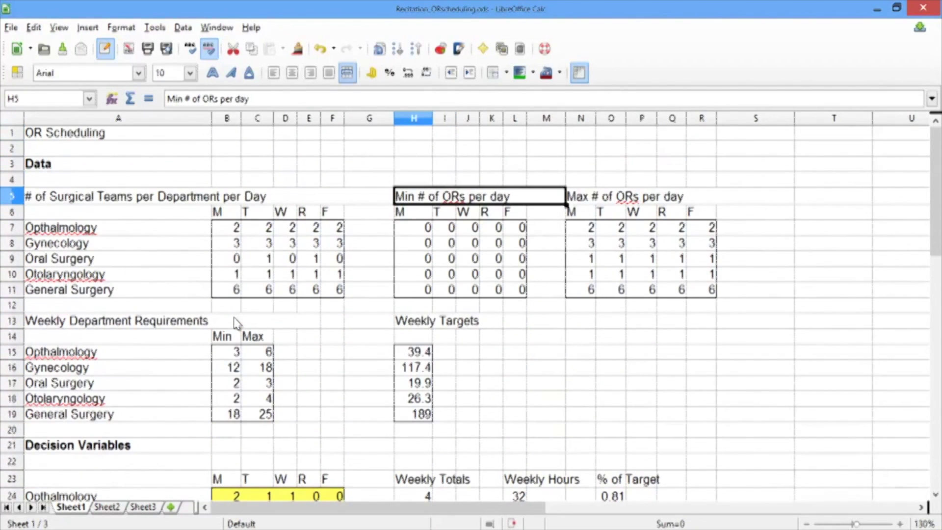
pyautogui.press('Down')
pyautogui.press('Down')
pyautogui.press('Down')
pyautogui.press('Down')
pyautogui.press('Down')
pyautogui.press('Down')
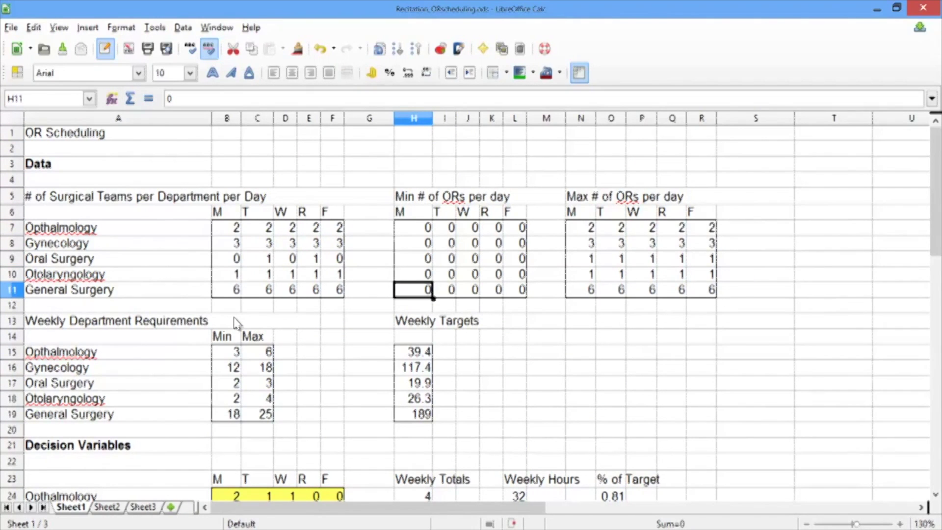
pyautogui.write('4')
pyautogui.press('Tab')
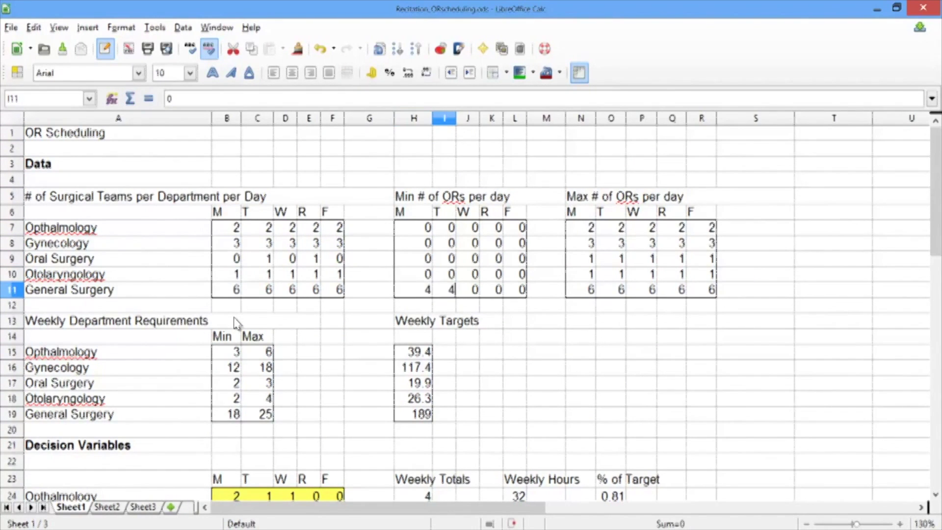
pyautogui.write('4')
pyautogui.press('Tab')
pyautogui.write('4')
pyautogui.press('Tab')
pyautogui.write('4')
pyautogui.press('Tab')
pyautogui.write('4')
pyautogui.press('Down')
pyautogui.press('Down')
# - Review General Surgery's weekly hours formula and Ophthalmology's daily OR counts
pyautogui.press('Down')
pyautogui.press('Down')
pyautogui.press('Down')
pyautogui.press('Down')
pyautogui.press('Down')
pyautogui.press('Down')
pyautogui.press('Down')
pyautogui.press('Down')
pyautogui.press('Down')
pyautogui.press('Down')
pyautogui.press('Down')
pyautogui.press('Down')
pyautogui.press('Down')
pyautogui.press('Down')
pyautogui.press('Down')
pyautogui.press('Down')
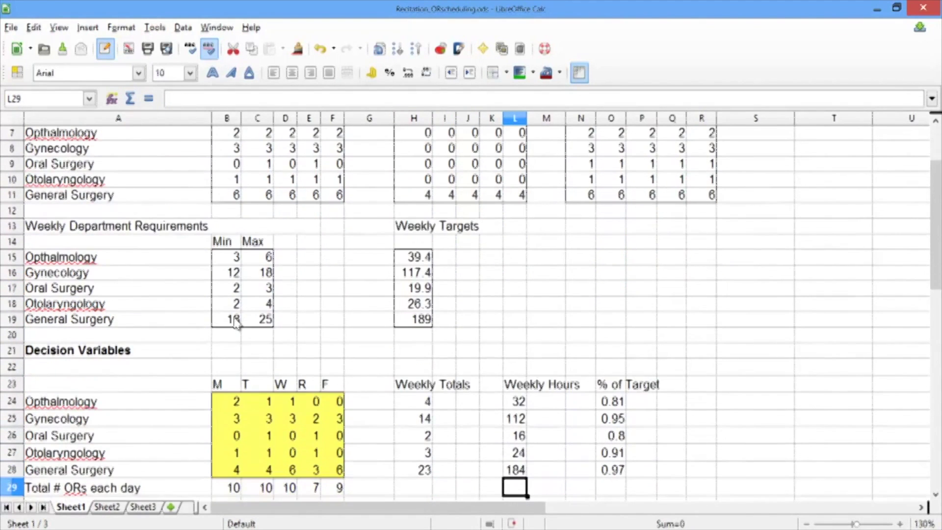
pyautogui.press('Down')
pyautogui.press('Down')
pyautogui.press('Down')
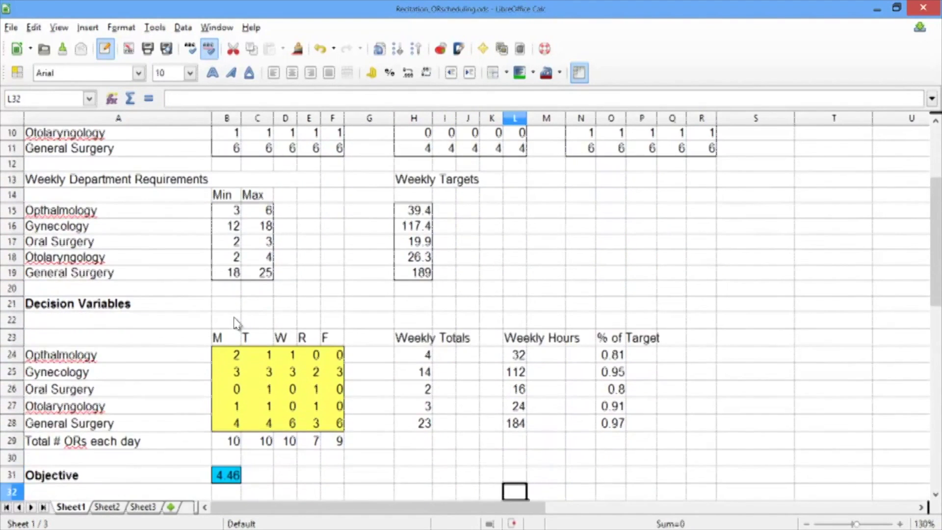
pyautogui.press('Up')
pyautogui.press('Up')
pyautogui.press('Up')
pyautogui.press('Up')
pyautogui.press('Up')
pyautogui.press('Up')
pyautogui.press('Up')
pyautogui.press('Up')
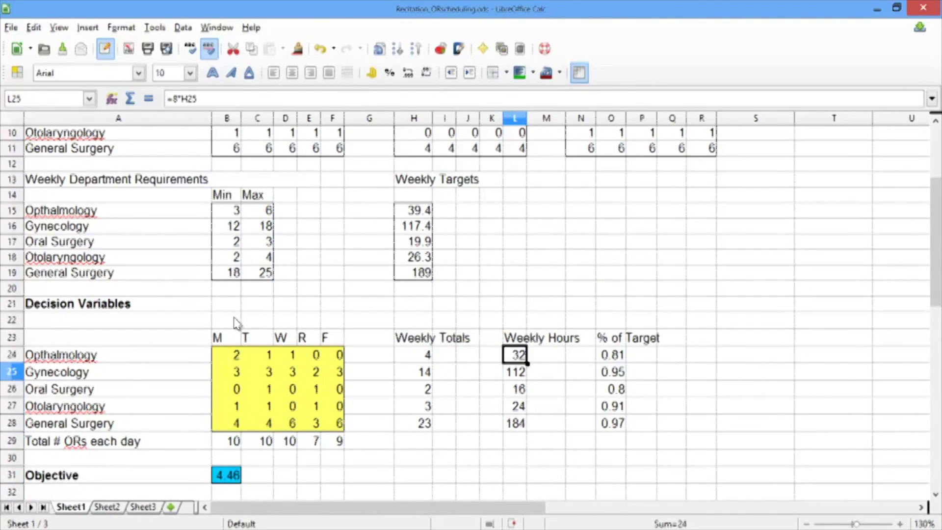
pyautogui.press('Left')
pyautogui.press('Left')
pyautogui.press('Left')
pyautogui.press('Left')
pyautogui.press('Left')
pyautogui.press('Left')
pyautogui.press('Left')
pyautogui.press('Left')
pyautogui.press('Left')
pyautogui.press('Left')
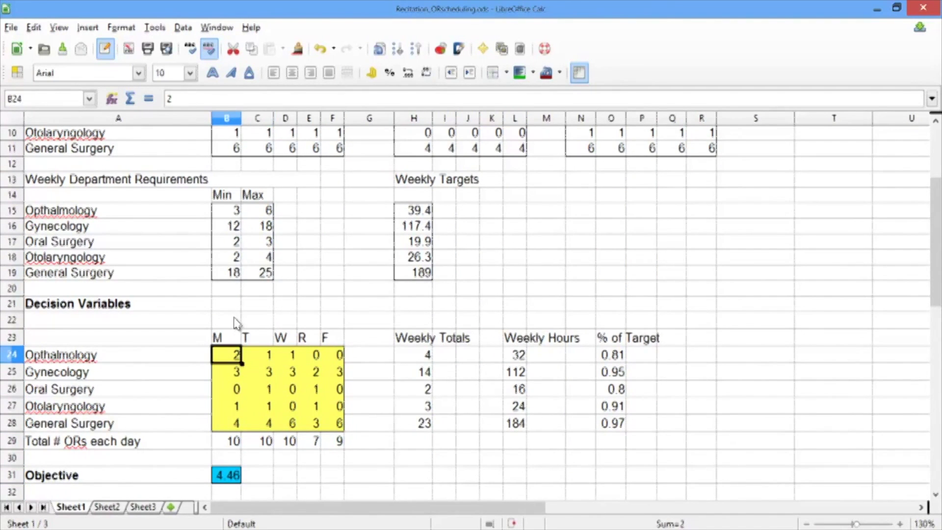
pyautogui.press('Right')
pyautogui.press('Right')
pyautogui.press('Right')
pyautogui.press('Right')
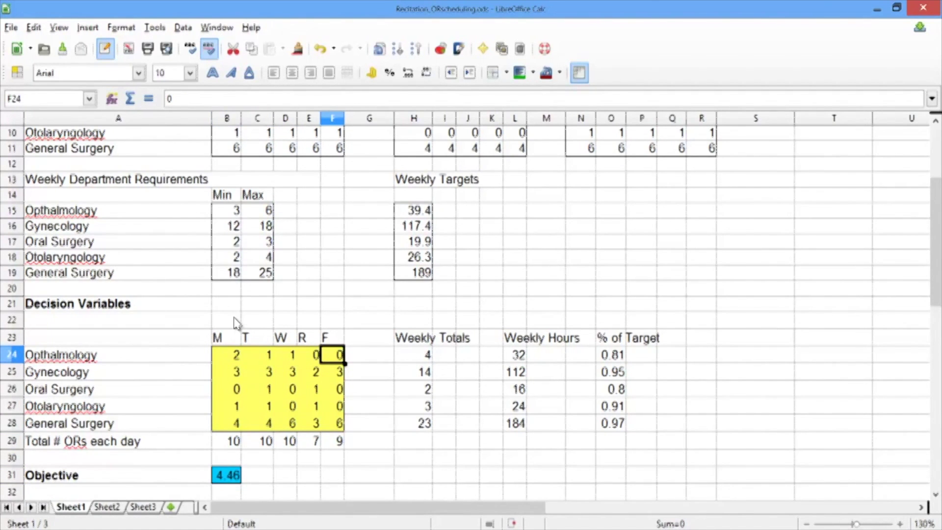
pyautogui.press('Left')
pyautogui.press('Left')
pyautogui.press('Left')
pyautogui.press('Left')
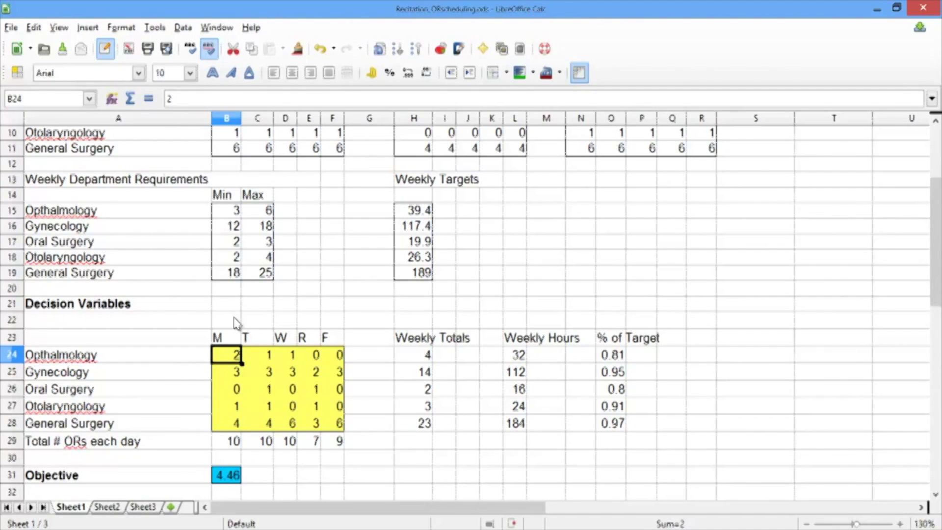
pyautogui.press('Right')
pyautogui.press('Right')
pyautogui.press('Right')
pyautogui.press('Right')
pyautogui.press('Right')
pyautogui.press('Right')
pyautogui.press('Right')
pyautogui.press('Right')
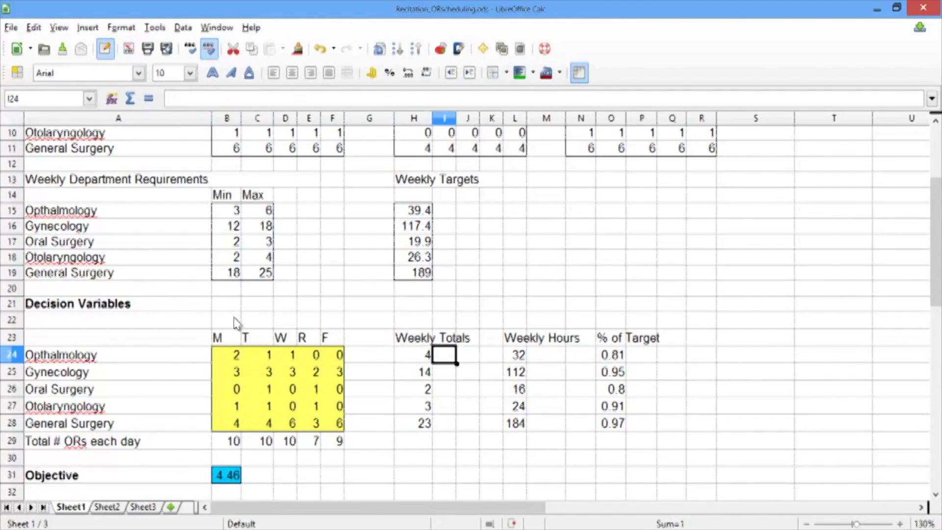
pyautogui.press('Up')
pyautogui.press('Up')
pyautogui.press('Up')
pyautogui.press('Up')
pyautogui.press('Up')
pyautogui.press('Up')
pyautogui.press('Up')
pyautogui.press('Up')
pyautogui.press('Up')
pyautogui.press('Up')
pyautogui.press('Up')
pyautogui.press('Up')
pyautogui.press('Up')
pyautogui.press('Up')
pyautogui.press('Up')
pyautogui.press('Up')
pyautogui.press('Up')
pyautogui.press('Up')
pyautogui.press('Up')
pyautogui.press('Up')
pyautogui.press('Up')
pyautogui.press('Up')
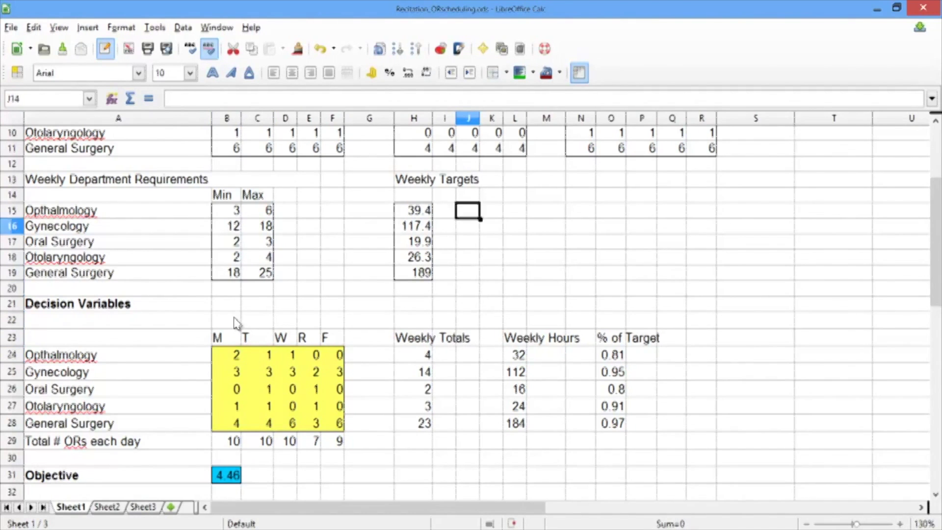
pyautogui.press('Right')
pyautogui.press('Right')
pyautogui.press('Right')
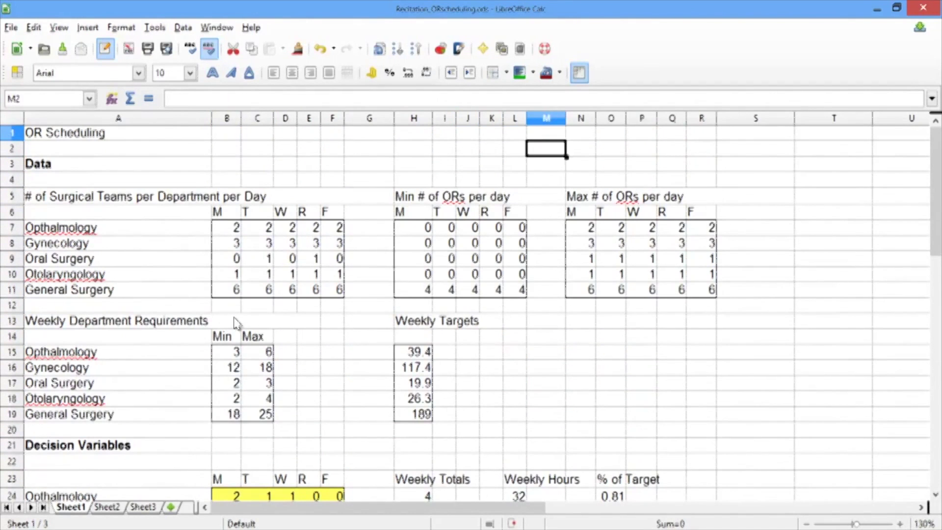
pyautogui.press('Down')
pyautogui.press('Down')
pyautogui.press('Down')
pyautogui.press('Down')
pyautogui.press('Down')
pyautogui.press('Down')
# - Cap Ophthalmology's maximum ORs per day at 1 for Monday through Friday
pyautogui.press('Right')
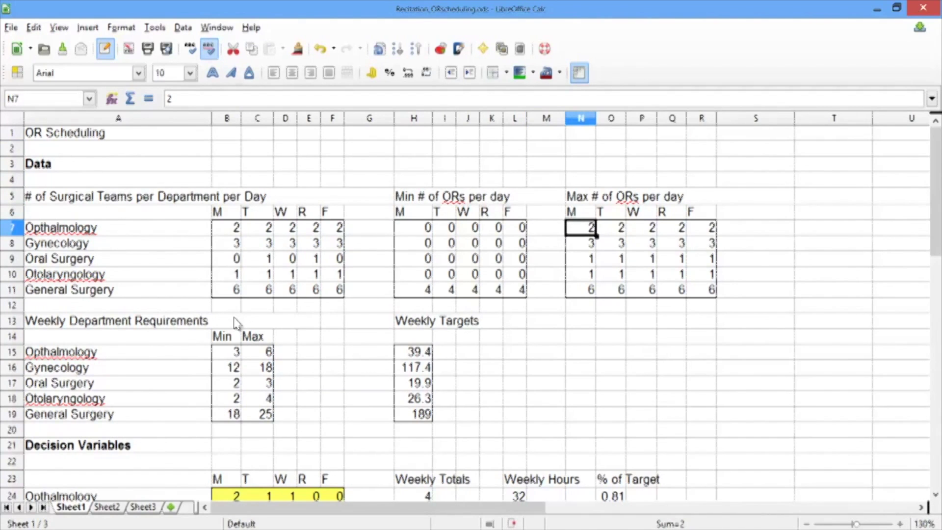
pyautogui.write('1')
pyautogui.press('Right')
pyautogui.write('1')
pyautogui.press('Right')
pyautogui.write('1')
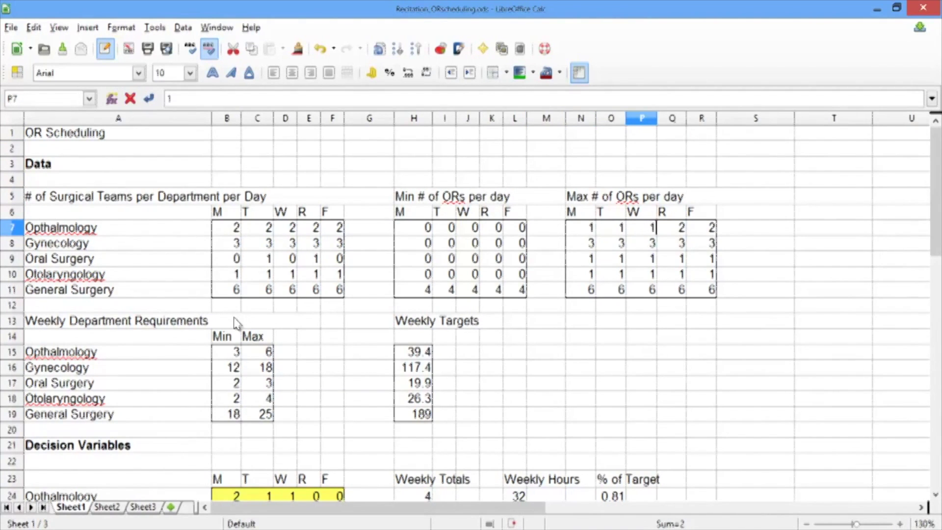
pyautogui.press('Right')
pyautogui.write('1')
pyautogui.press('Right')
pyautogui.write('1')
pyautogui.press('Down')
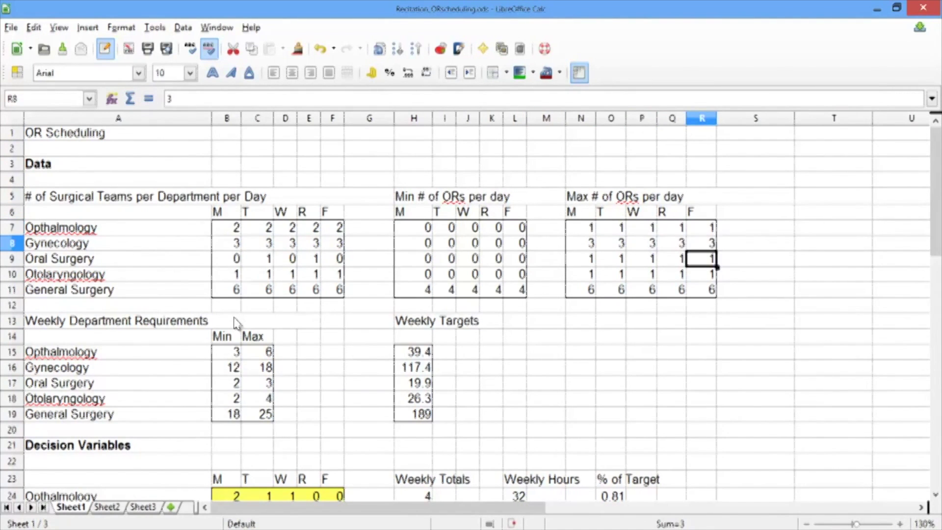
pyautogui.press('Down')
pyautogui.press('Down')
pyautogui.press('Down')
pyautogui.press('Down')
pyautogui.press('Down')
pyautogui.press('Down')
pyautogui.press('Down')
pyautogui.press('Down')
pyautogui.press('Down')
pyautogui.press('Down')
pyautogui.press('Down')
pyautogui.press('Down')
pyautogui.press('Down')
pyautogui.press('Down')
pyautogui.press('Down')
pyautogui.press('Down')
pyautogui.press('Down')
pyautogui.press('Down')
pyautogui.press('Down')
pyautogui.press('Down')
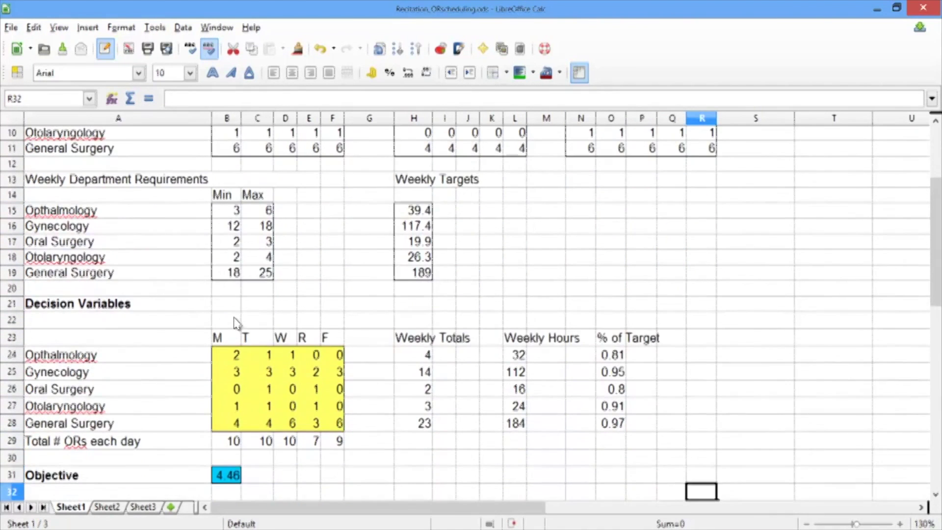
pyautogui.press('Up')
pyautogui.press('Left')
pyautogui.press('Left')
pyautogui.press('Left')
pyautogui.press('Left')
pyautogui.press('Left')
pyautogui.press('Left')
pyautogui.press('Left')
pyautogui.press('Left')
pyautogui.press('Left')
pyautogui.press('Left')
pyautogui.press('Left')
pyautogui.press('Left')
pyautogui.press('Left')
pyautogui.press('Left')
pyautogui.press('Left')
pyautogui.press('Left')
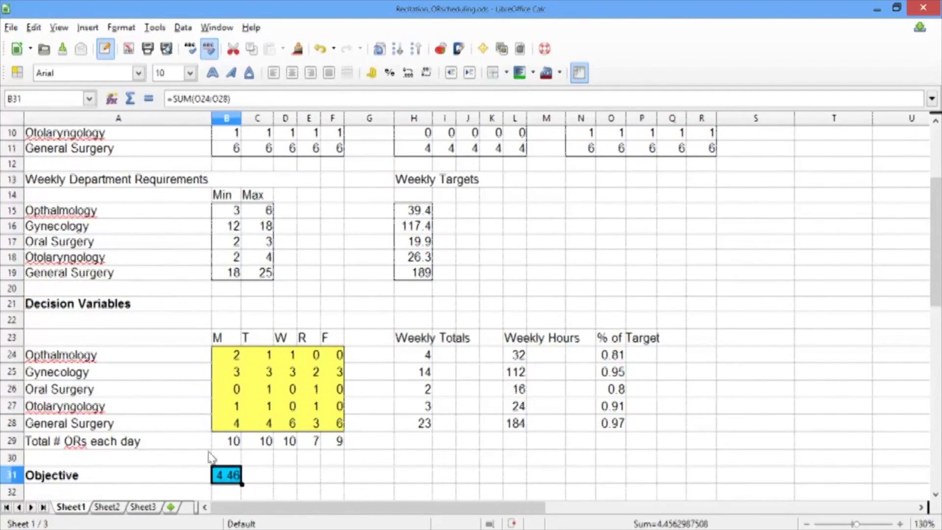
# - Re-solve with Solver and keep the new schedule: General Surgery 5, 4, 6, 4, 4 ORs
pyautogui.click(155, 27)
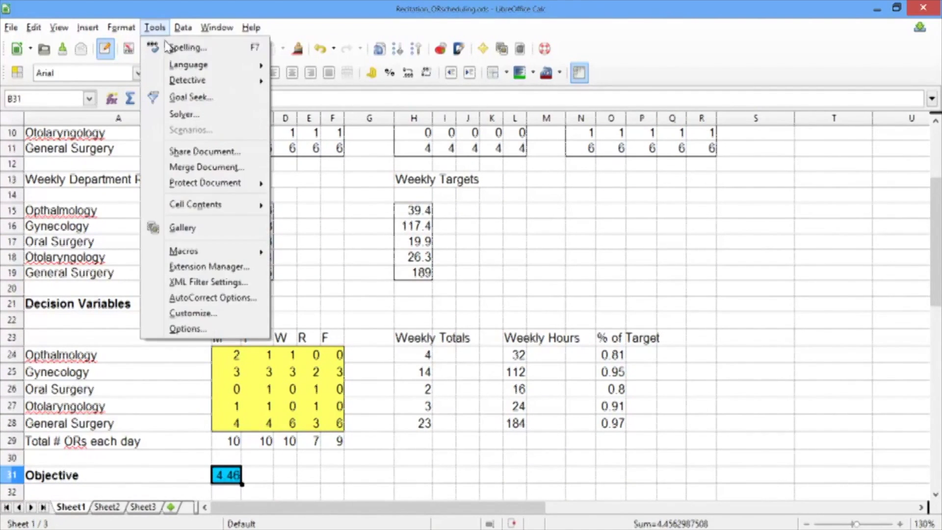
pyautogui.click(177, 116)
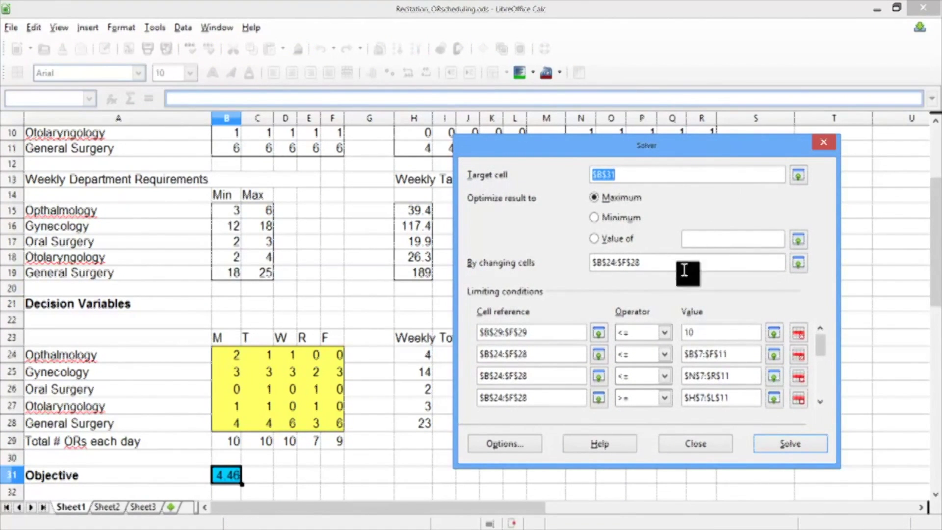
pyautogui.click(798, 448)
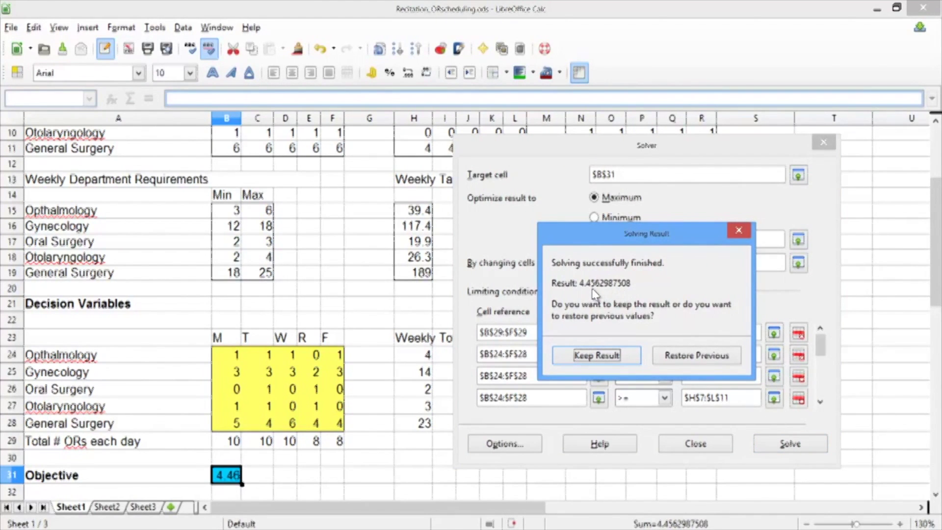
pyautogui.click(596, 357)
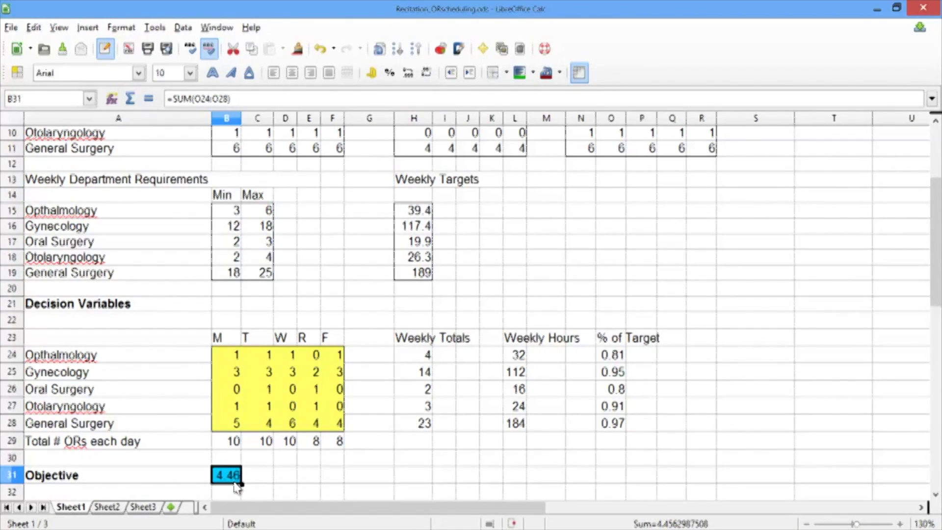
pyautogui.press('Up')
pyautogui.press('Up')
pyautogui.press('Up')
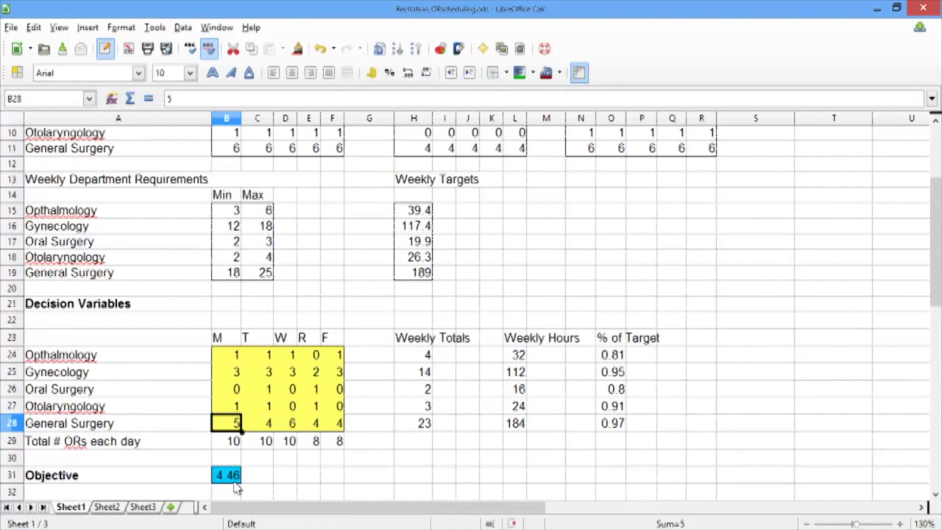
pyautogui.press('Right')
pyautogui.press('Right')
pyautogui.press('Right')
pyautogui.press('Right')
pyautogui.press('Right')
pyautogui.press('Right')
pyautogui.press('Right')
pyautogui.press('Right')
pyautogui.press('Right')
pyautogui.press('Right')
pyautogui.press('Right')
pyautogui.press('Right')
pyautogui.press('Right')
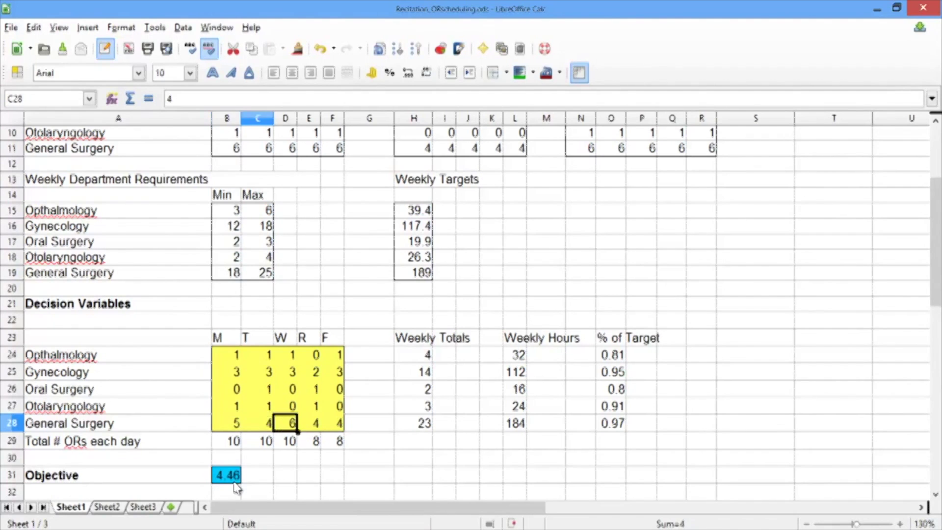
pyautogui.press('Up')
pyautogui.press('Up')
pyautogui.press('Up')
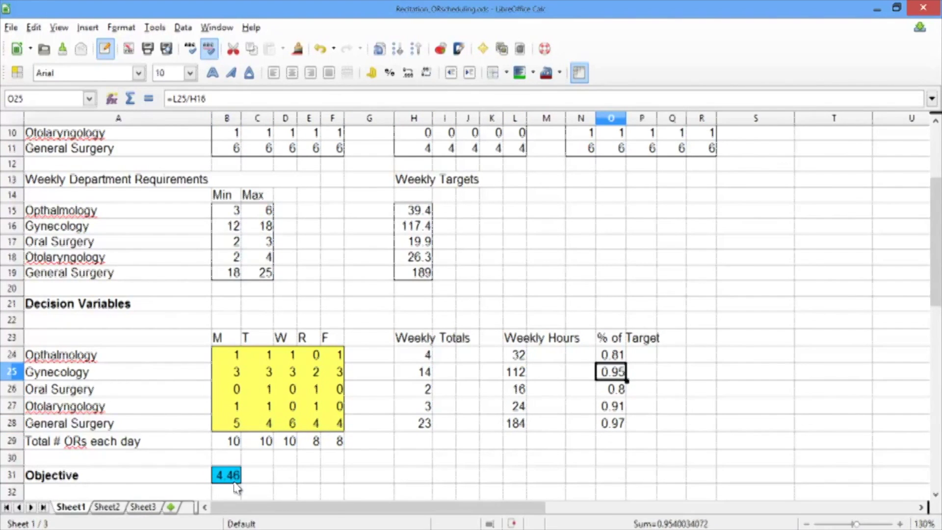
pyautogui.press('Up')
pyautogui.press('Left')
pyautogui.press('Left')
pyautogui.press('Left')
pyautogui.press('Left')
pyautogui.press('Left')
pyautogui.press('Left')
pyautogui.press('Left')
pyautogui.press('Left')
pyautogui.press('Left')
pyautogui.press('Left')
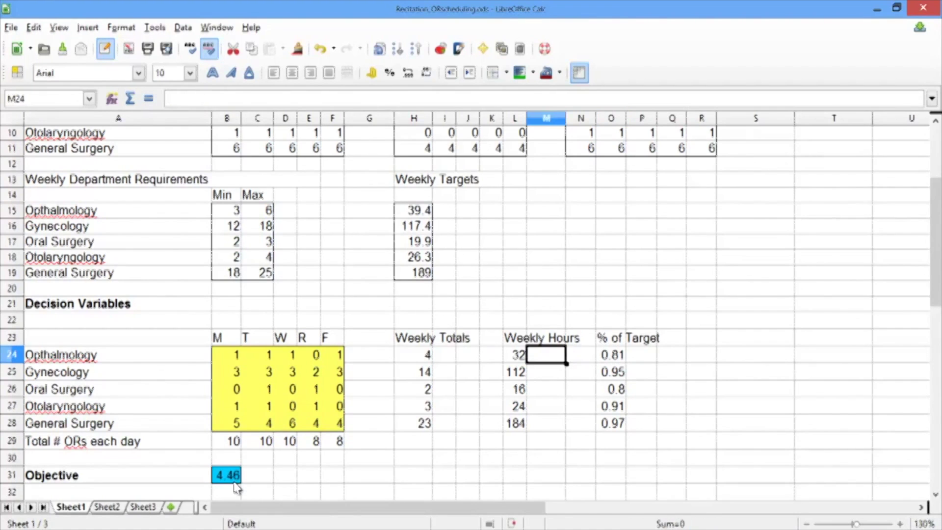
pyautogui.press('Left')
pyautogui.press('Right')
pyautogui.press('Right')
pyautogui.press('Right')
pyautogui.press('Down')
pyautogui.press('Down')
pyautogui.press('Down')
pyautogui.press('Down')
pyautogui.press('Down')
pyautogui.press('Up')
pyautogui.press('Left')
pyautogui.press('Left')
pyautogui.press('Left')
pyautogui.press('Left')
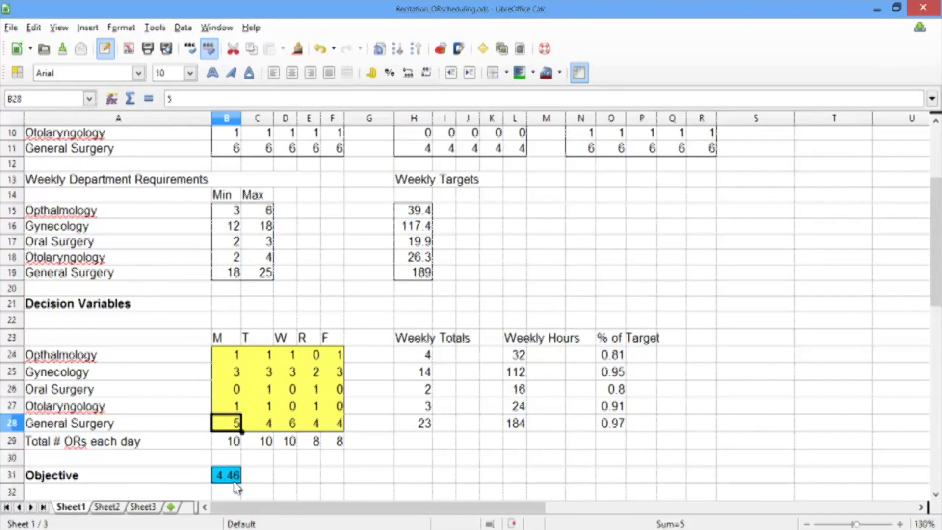
pyautogui.press('Right')
pyautogui.press('Right')
pyautogui.press('Right')
pyautogui.press('Right')
pyautogui.press('Right')
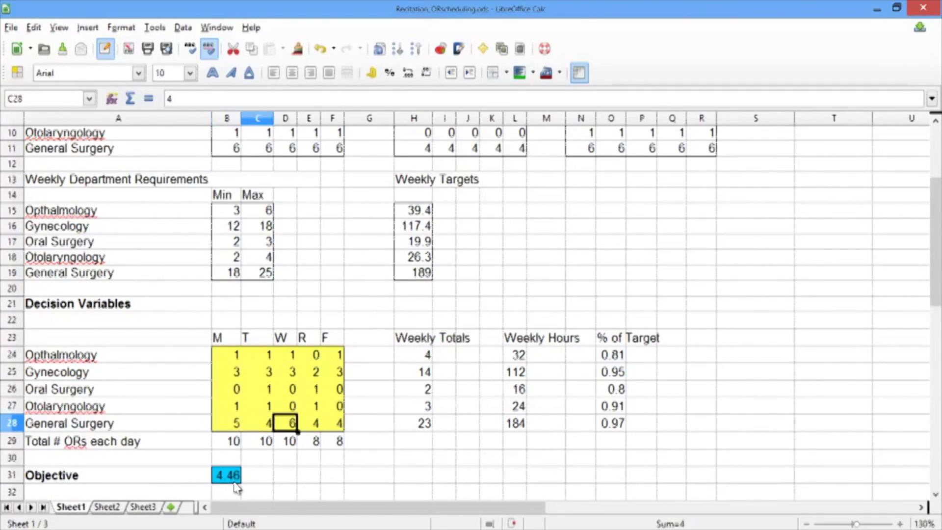
pyautogui.press('Right')
pyautogui.press('Up')
pyautogui.press('Up')
pyautogui.press('Up')
pyautogui.press('Up')
pyautogui.press('Up')
pyautogui.press('Up')
pyautogui.press('Up')
pyautogui.press('Up')
pyautogui.press('Up')
pyautogui.press('Up')
pyautogui.press('Up')
pyautogui.press('Up')
pyautogui.press('Up')
pyautogui.press('Up')
pyautogui.press('Up')
pyautogui.press('Up')
pyautogui.press('Up')
pyautogui.press('Up')
pyautogui.press('Up')
pyautogui.press('Up')
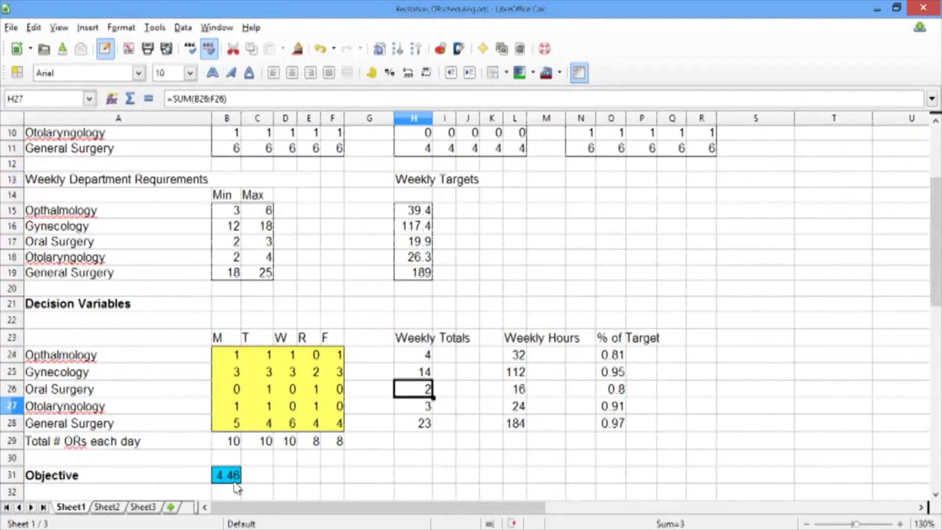
# - Raise General Surgery's minimum ORs per day from 4 to 5 for every weekday
pyautogui.press('Down')
pyautogui.press('Down')
pyautogui.press('Down')
pyautogui.press('Down')
pyautogui.press('Down')
pyautogui.press('Down')
pyautogui.press('Down')
pyautogui.press('Down')
pyautogui.press('Down')
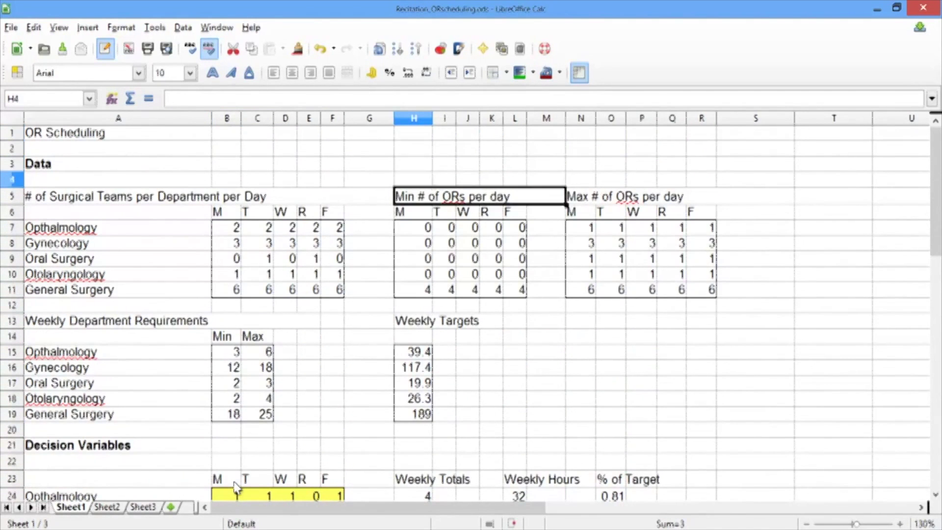
pyautogui.press('Down')
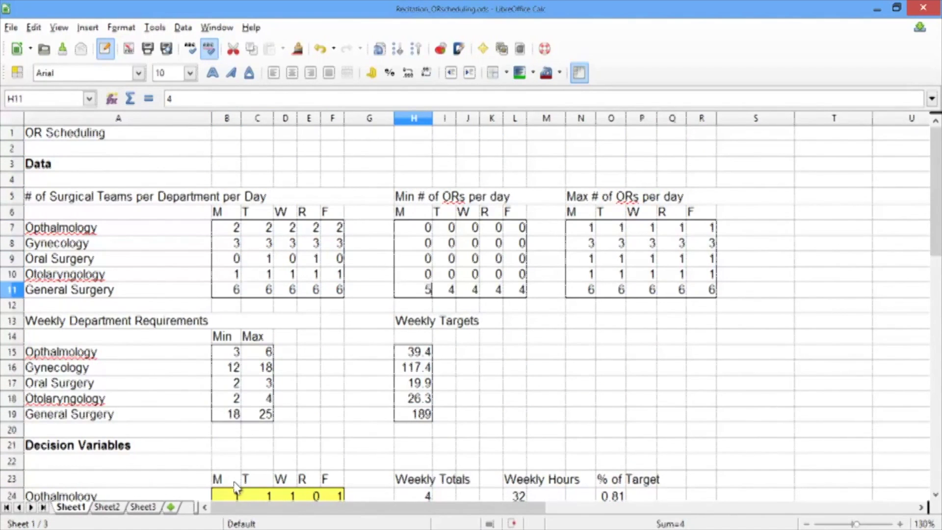
pyautogui.write('5')
pyautogui.press('Right')
pyautogui.write('5')
pyautogui.press('Right')
pyautogui.write('5')
pyautogui.press('Right')
pyautogui.write('5')
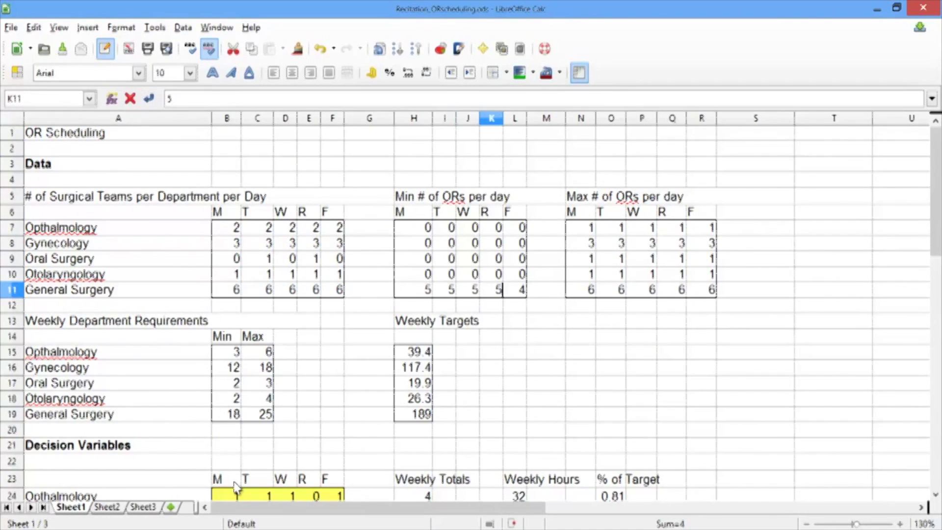
pyautogui.press('Right')
pyautogui.write('5')
pyautogui.press('Return')
pyautogui.press('Down')
pyautogui.press('Down')
pyautogui.press('Down')
pyautogui.press('Down')
pyautogui.press('Down')
pyautogui.press('Down')
pyautogui.press('Down')
pyautogui.press('Down')
pyautogui.press('Down')
pyautogui.press('Down')
pyautogui.press('Down')
pyautogui.press('Down')
pyautogui.press('Down')
pyautogui.press('Down')
pyautogui.press('Down')
pyautogui.press('Down')
pyautogui.press('Down')
pyautogui.press('Down')
pyautogui.press('Down')
pyautogui.press('Down')
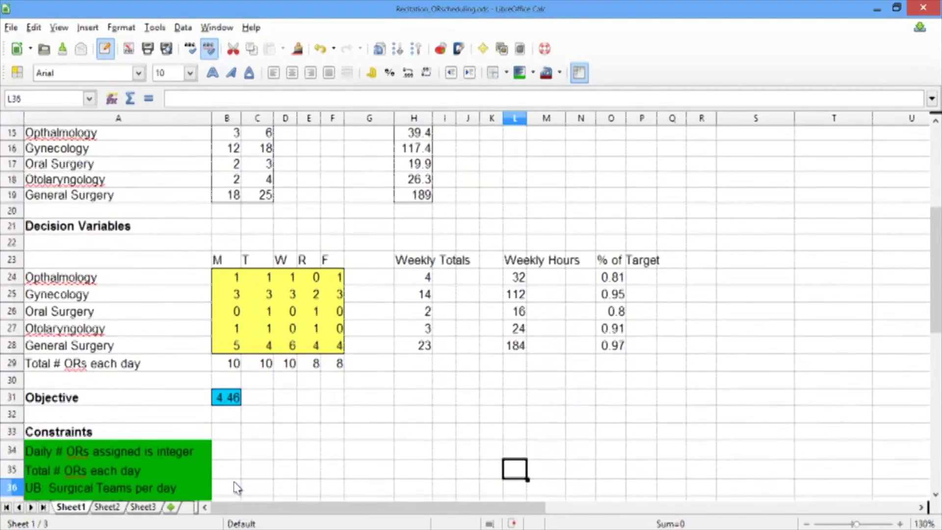
pyautogui.press('Up')
pyautogui.press('Up')
pyautogui.press('Up')
pyautogui.press('Up')
pyautogui.press('Left')
pyautogui.press('Left')
pyautogui.press('Left')
pyautogui.press('Left')
pyautogui.press('Left')
pyautogui.press('Left')
pyautogui.press('Left')
pyautogui.press('Left')
pyautogui.press('Left')
pyautogui.press('Left')
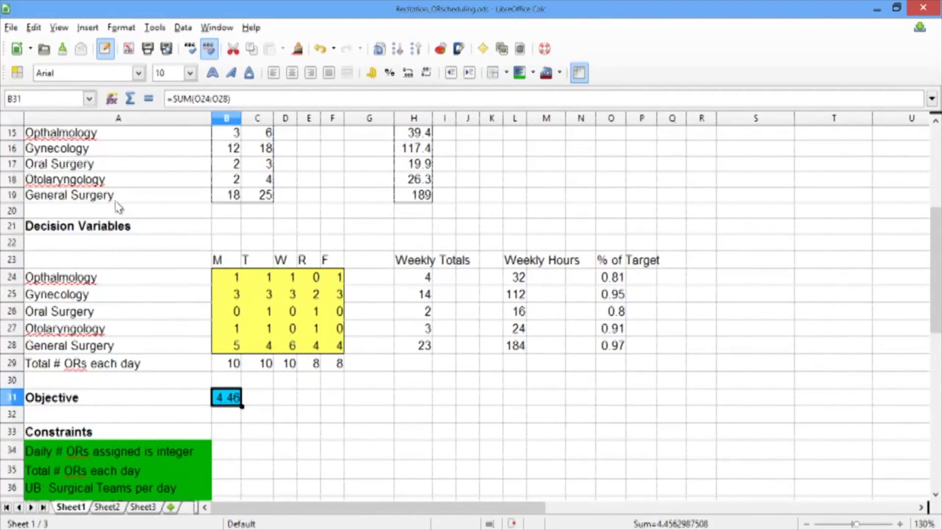
# - Re-run Solver with the minimums of 5 and dismiss the No Solution notice
pyautogui.click(150, 28)
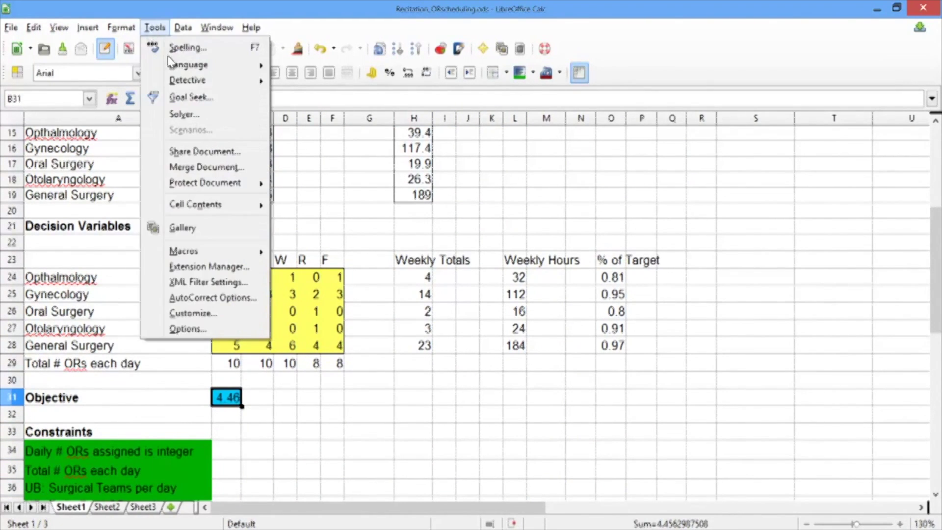
pyautogui.click(177, 115)
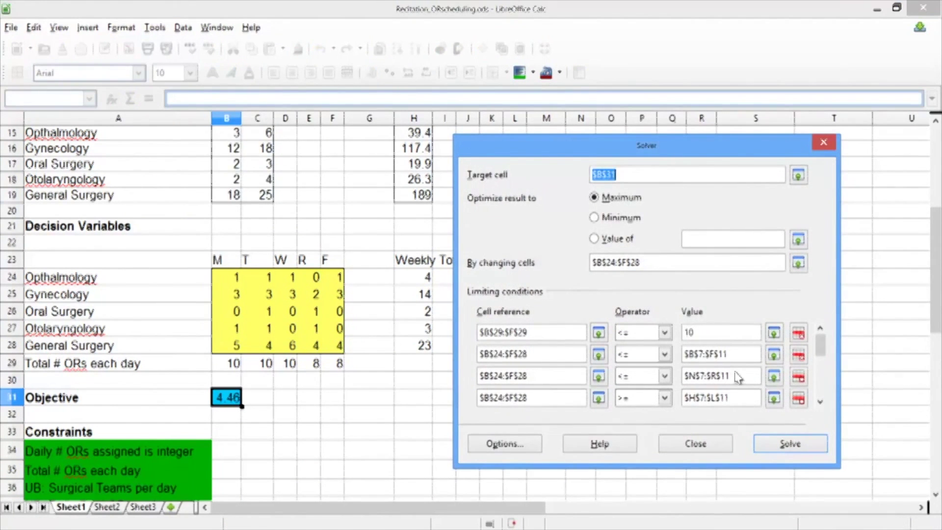
pyautogui.click(772, 449)
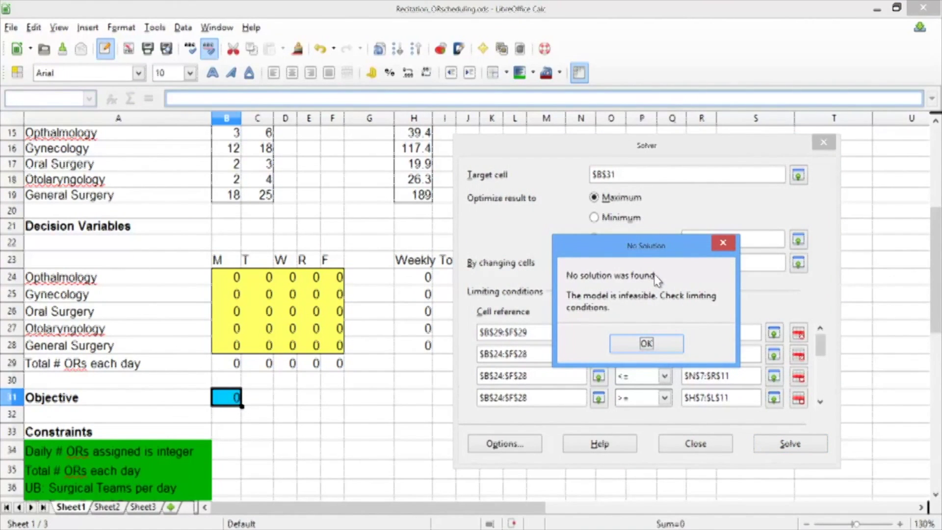
pyautogui.click(645, 343)
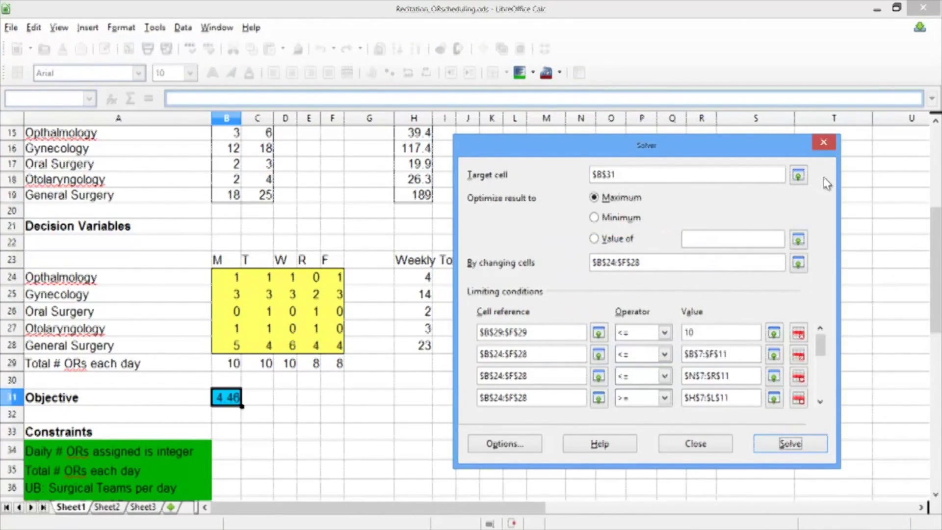
# - Close the Solver dialog and clear the stray empty range selection
pyautogui.click(828, 140)
pyautogui.moveTo(870, 161); pyautogui.dragTo(764, 251)
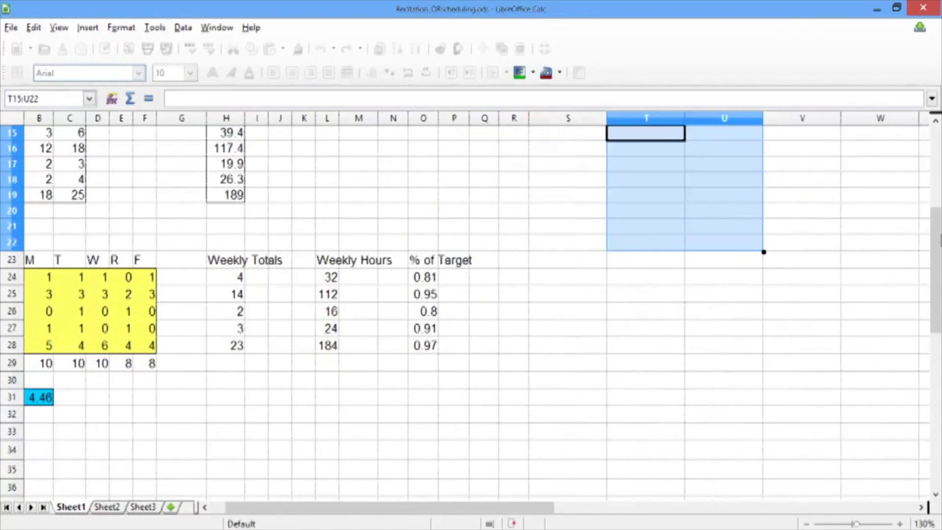
pyautogui.click(814, 248)
pyautogui.moveTo(283, 505); pyautogui.dragTo(250, 519)
pyautogui.click(282, 414)
# - Review the weekly requirements (18 to 25 ORs) and General Surgery's weekly target of 189
pyautogui.press('Up')
pyautogui.press('Up')
pyautogui.press('Up')
pyautogui.press('Up')
pyautogui.press('Up')
pyautogui.press('Up')
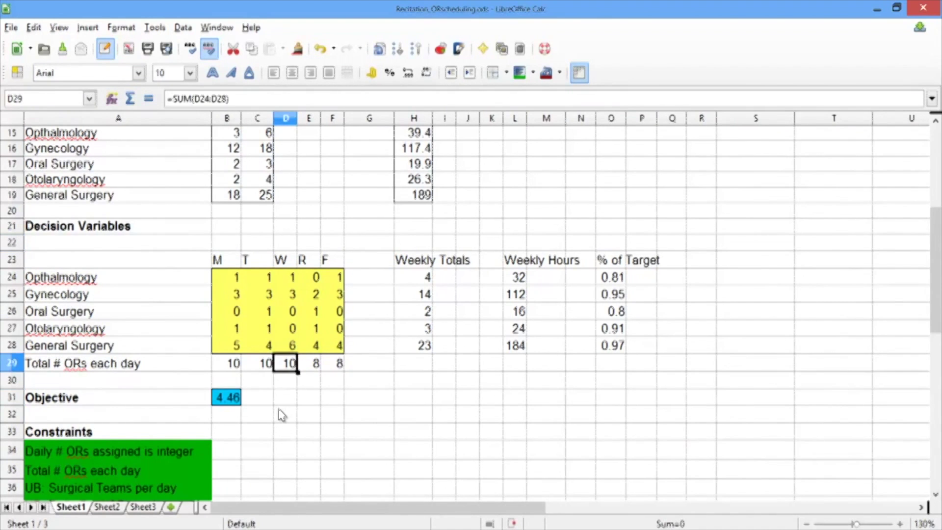
pyautogui.press('Up')
pyautogui.press('Up')
pyautogui.press('Up')
pyautogui.press('Up')
pyautogui.press('Up')
pyautogui.press('Up')
pyautogui.press('Up')
pyautogui.press('Up')
pyautogui.press('Up')
pyautogui.press('Up')
pyautogui.press('Up')
pyautogui.press('Up')
pyautogui.press('Up')
pyautogui.press('Up')
pyautogui.press('Up')
pyautogui.press('Up')
pyautogui.press('Up')
pyautogui.press('Up')
pyautogui.press('Up')
pyautogui.press('Up')
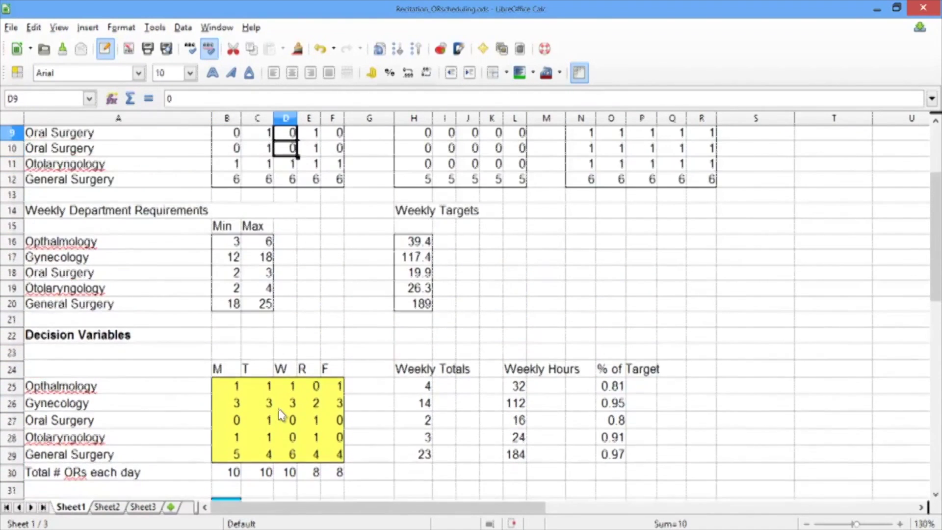
pyautogui.press('Down')
pyautogui.press('Down')
pyautogui.press('Down')
pyautogui.press('Down')
pyautogui.press('Down')
pyautogui.press('Down')
pyautogui.press('Down')
pyautogui.press('Down')
pyautogui.press('Down')
pyautogui.press('Down')
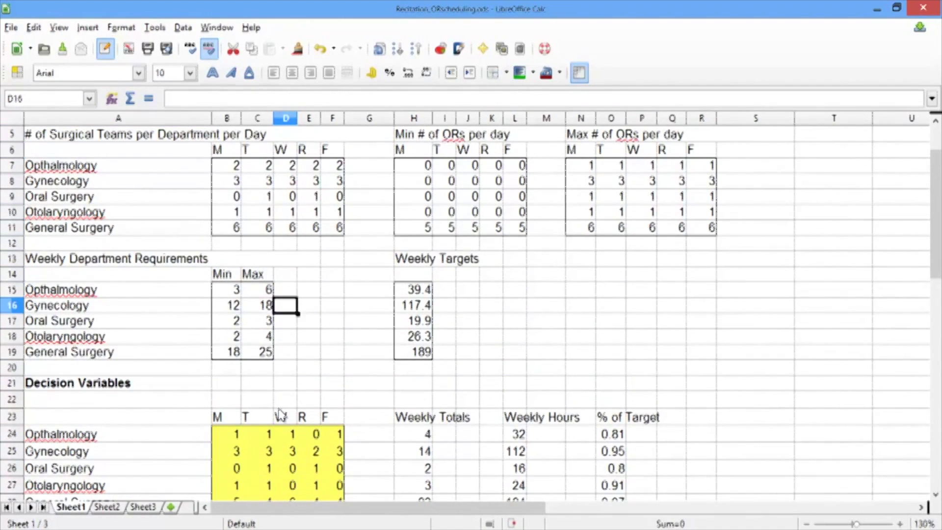
pyautogui.press('Up')
pyautogui.press('Left')
pyautogui.press('Left')
pyautogui.press('Right')
pyautogui.press('Down')
pyautogui.press('Down')
pyautogui.press('Down')
pyautogui.press('Down')
pyautogui.press('Left')
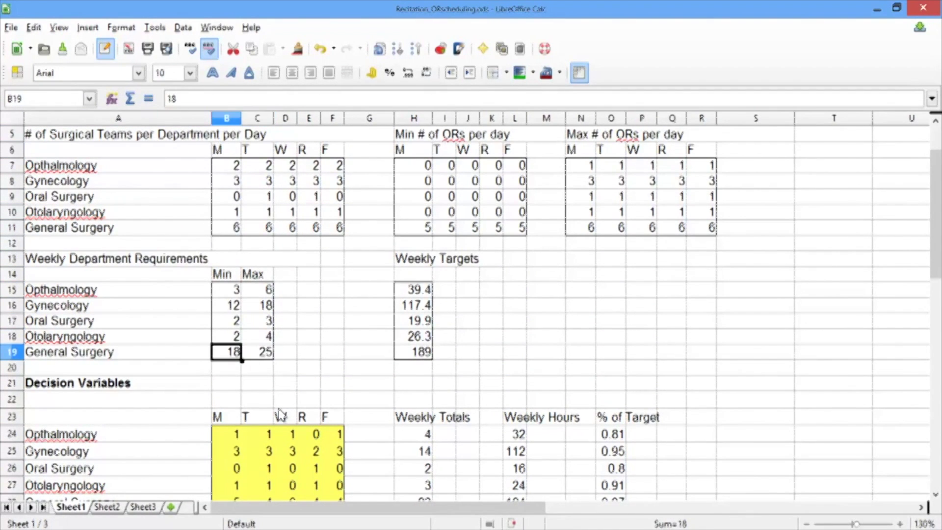
pyautogui.press('Right')
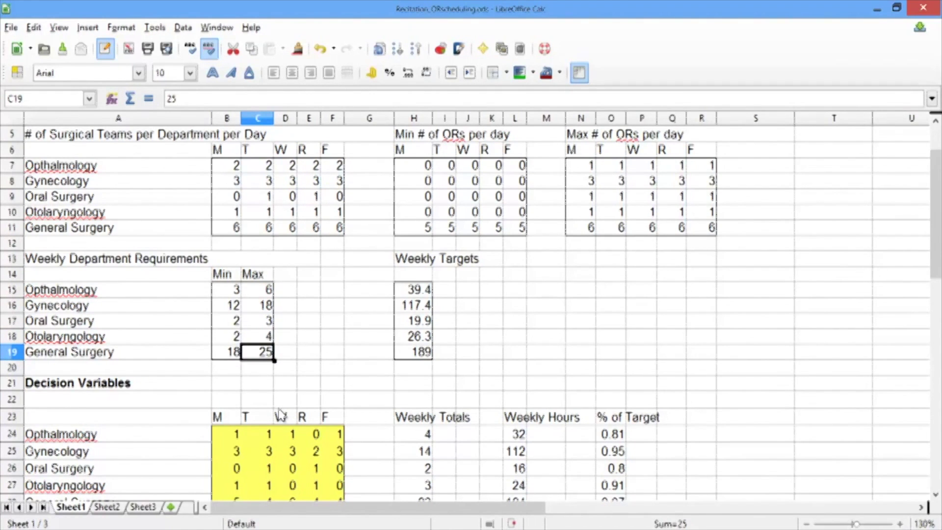
pyautogui.press('Right')
pyautogui.press('Right')
pyautogui.press('Right')
pyautogui.press('Right')
pyautogui.press('Right')
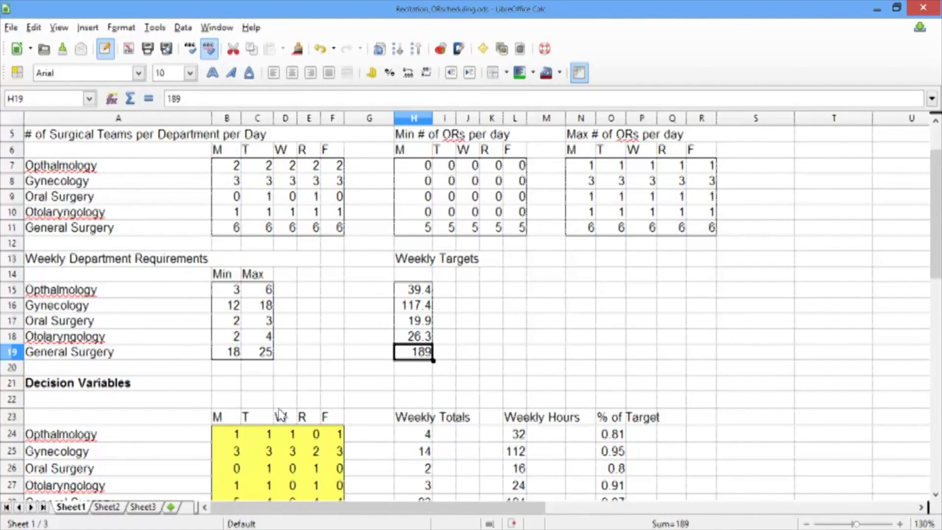
pyautogui.press('Up')
pyautogui.press('Up')
pyautogui.press('Up')
pyautogui.press('Up')
pyautogui.press('Up')
pyautogui.press('Up')
pyautogui.press('Up')
pyautogui.press('Up')
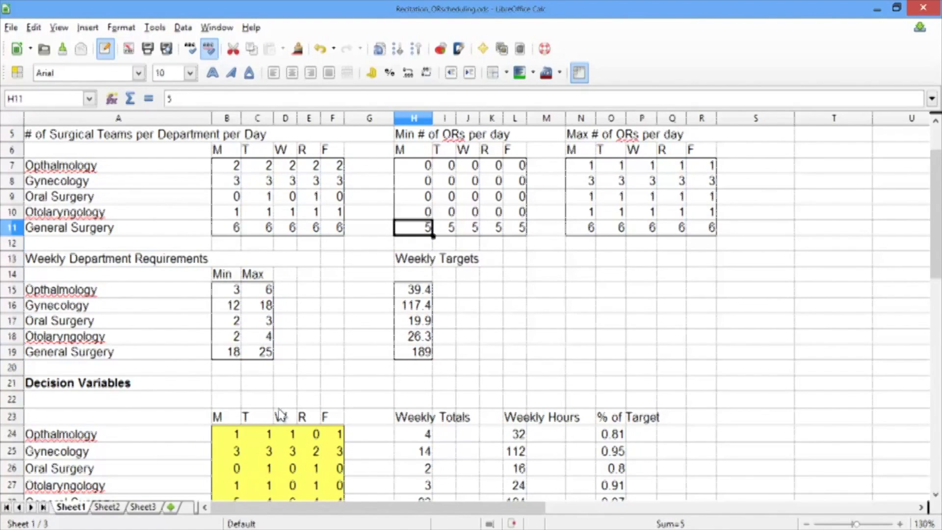
# - Set General Surgery's minimum ORs per day back to 4 in H11 through L11
pyautogui.write('4')
pyautogui.press('Tab')
pyautogui.write('4')
pyautogui.press('Tab')
pyautogui.write('4')
pyautogui.press('Tab')
pyautogui.write('4')
pyautogui.press('Tab')
pyautogui.write('4')
pyautogui.press('Down')
pyautogui.press('Down')
pyautogui.press('Down')
pyautogui.press('Down')
pyautogui.press('Down')
pyautogui.press('Down')
pyautogui.press('Down')
pyautogui.press('Down')
pyautogui.press('Down')
pyautogui.press('Down')
pyautogui.press('Down')
pyautogui.press('Down')
pyautogui.press('Down')
pyautogui.press('Down')
pyautogui.press('Down')
pyautogui.press('Down')
pyautogui.press('Down')
pyautogui.press('Down')
pyautogui.press('Down')
pyautogui.press('Down')
pyautogui.press('Down')
pyautogui.press('Down')
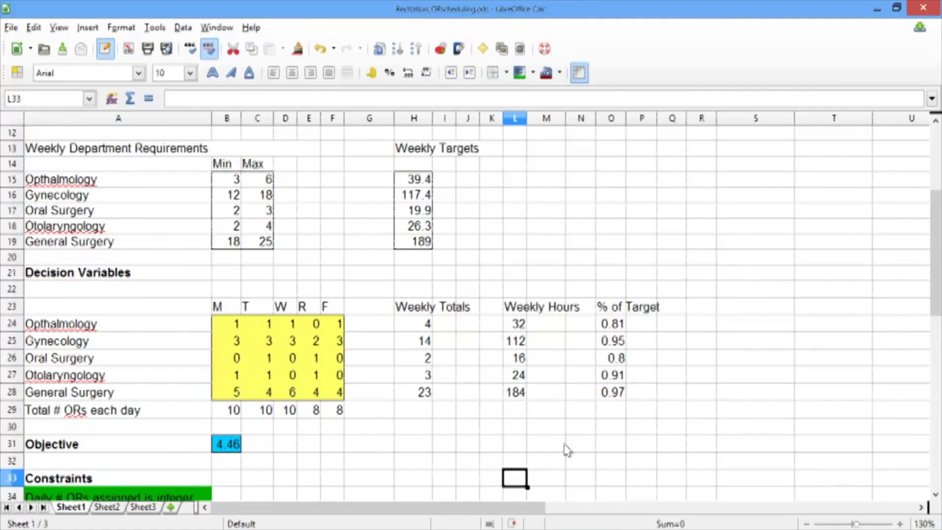
pyautogui.press('Left')
pyautogui.press('Left')
pyautogui.press('Left')
pyautogui.press('Left')
pyautogui.press('Left')
pyautogui.press('Left')
pyautogui.press('Left')
pyautogui.press('Left')
pyautogui.press('Left')
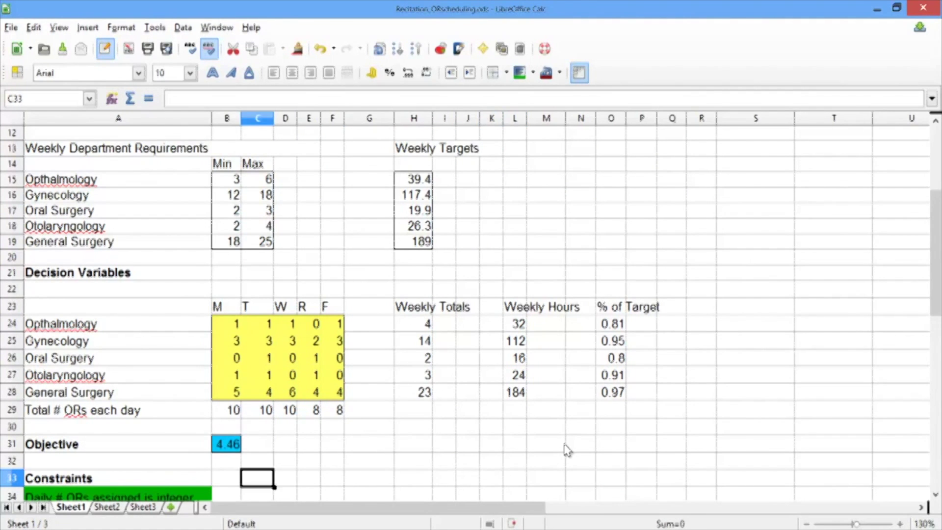
pyautogui.press('Up')
pyautogui.press('Up')
pyautogui.press('Up')
pyautogui.press('Up')
pyautogui.press('Up')
pyautogui.press('Up')
pyautogui.press('Up')
pyautogui.press('Up')
pyautogui.press('Up')
pyautogui.press('Right')
pyautogui.press('Right')
pyautogui.press('Right')
pyautogui.press('Right')
pyautogui.press('Right')
pyautogui.press('Right')
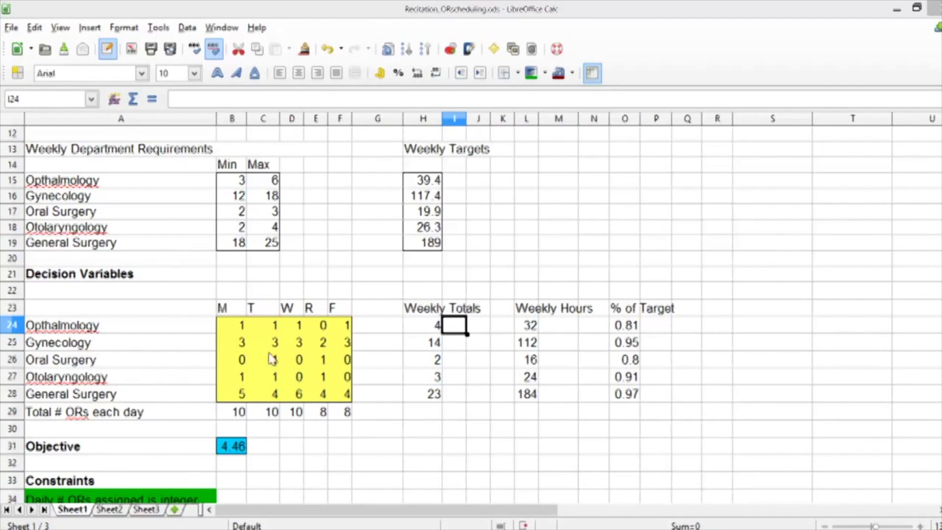
pyautogui.click(190, 329)
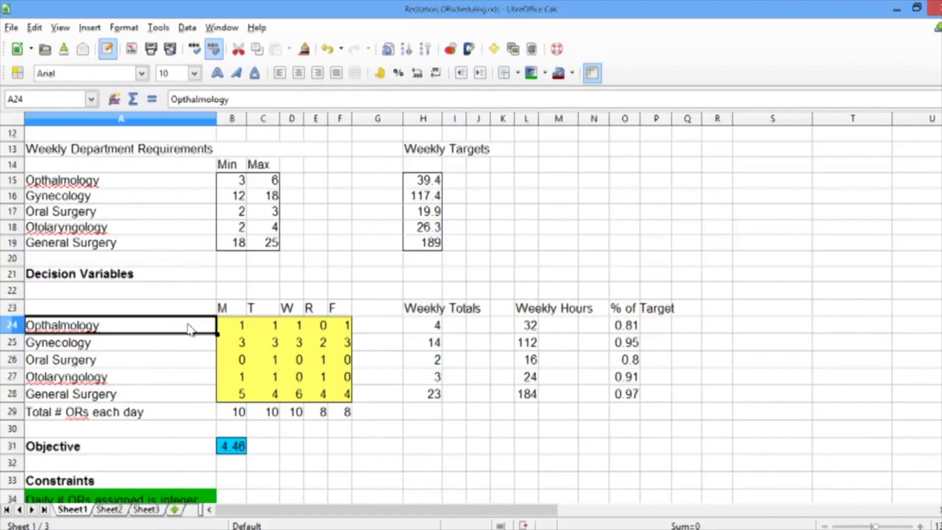
pyautogui.press('Right')
pyautogui.press('Right')
pyautogui.press('Right')
pyautogui.press('Right')
pyautogui.press('Right')
pyautogui.press('Right')
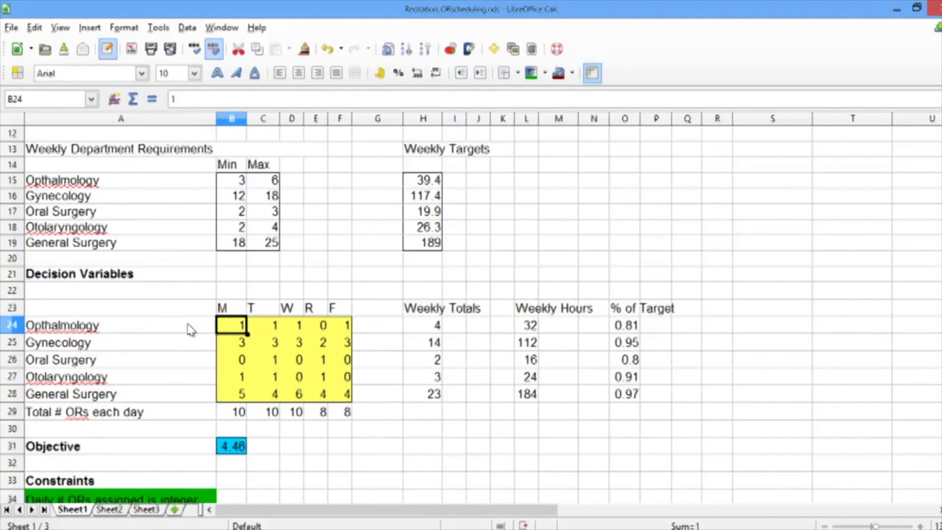
pyautogui.press('Right')
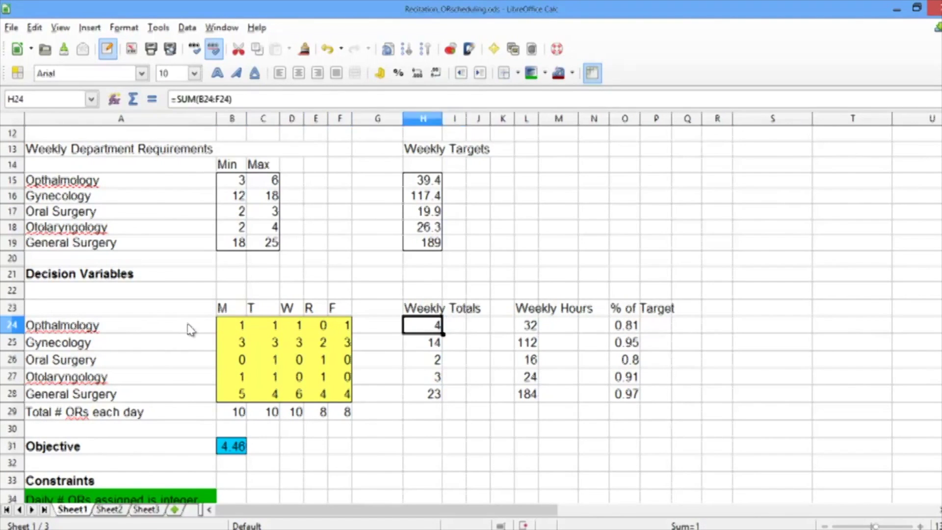
pyautogui.press('Right')
pyautogui.press('Right')
pyautogui.press('Right')
pyautogui.press('Right')
pyautogui.press('Right')
pyautogui.press('Right')
pyautogui.press('Right')
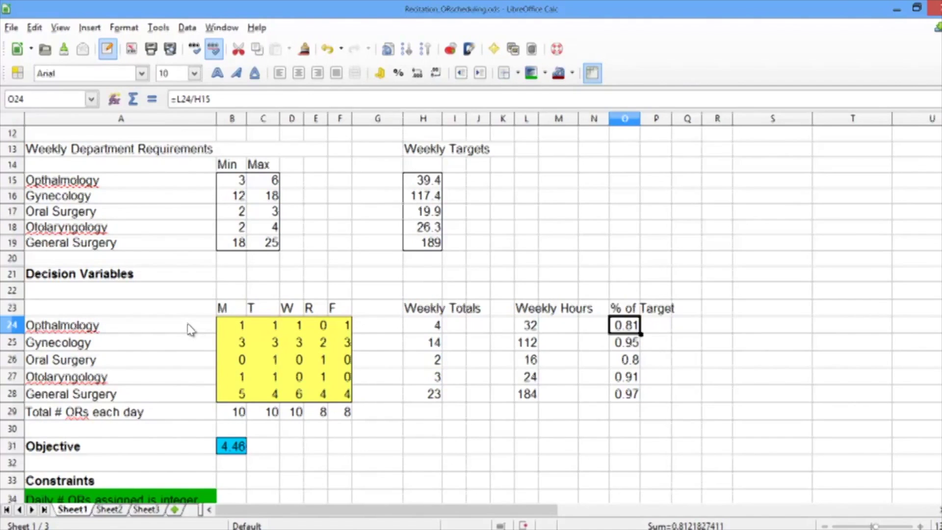
pyautogui.press('Left')
pyautogui.press('Left')
pyautogui.press('Left')
pyautogui.press('Left')
pyautogui.press('Left')
pyautogui.press('Left')
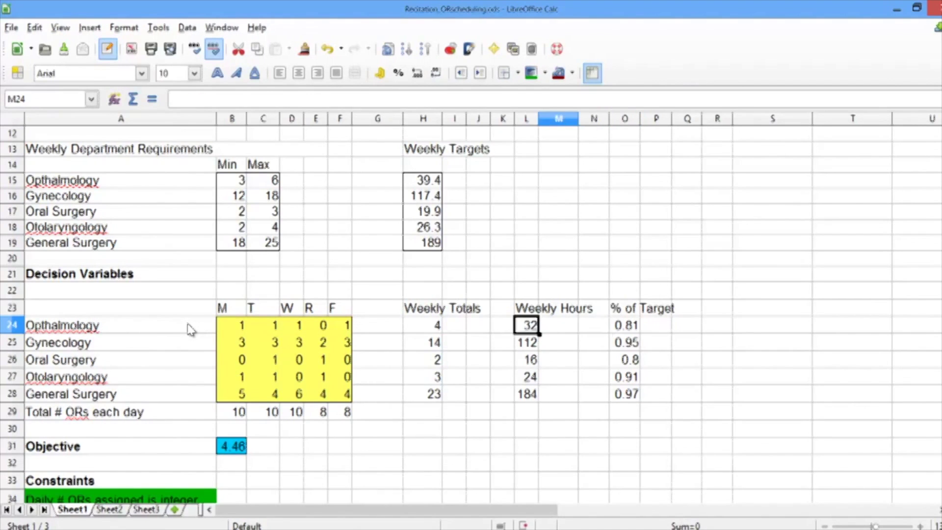
pyautogui.press('Left')
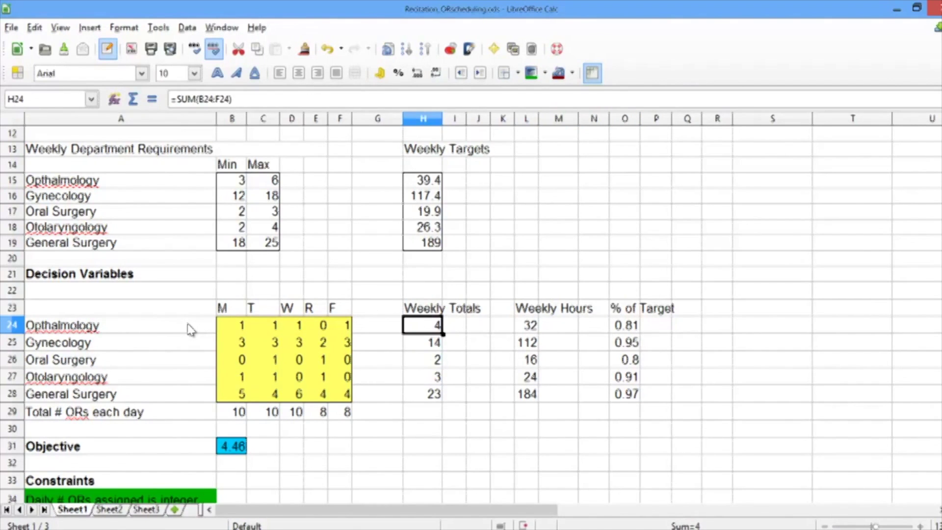
pyautogui.press('Up')
pyautogui.press('Up')
pyautogui.press('Up')
pyautogui.press('Up')
pyautogui.press('Up')
pyautogui.press('Up')
pyautogui.press('Up')
pyautogui.press('Up')
pyautogui.press('Up')
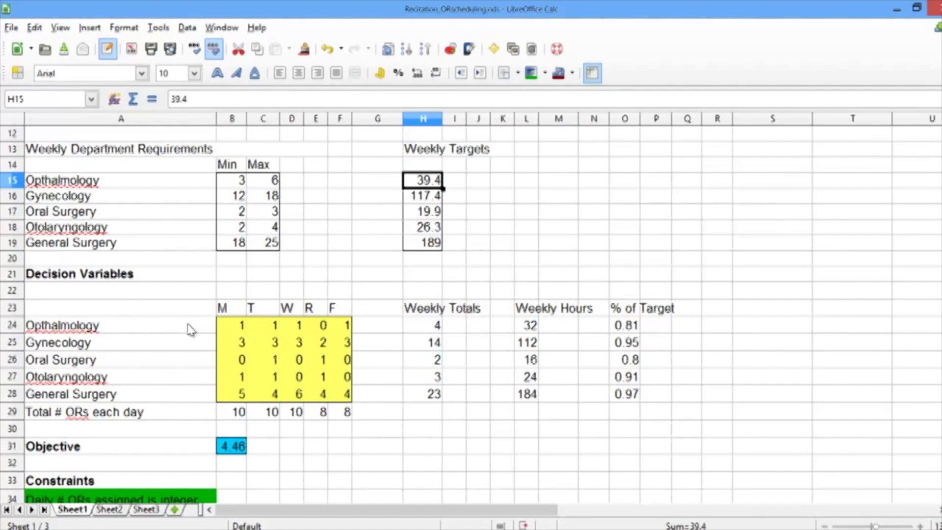
pyautogui.press('Down')
pyautogui.press('Down')
pyautogui.press('Down')
pyautogui.press('Down')
pyautogui.press('Down')
pyautogui.press('Down')
pyautogui.press('Down')
pyautogui.press('Down')
pyautogui.press('Down')
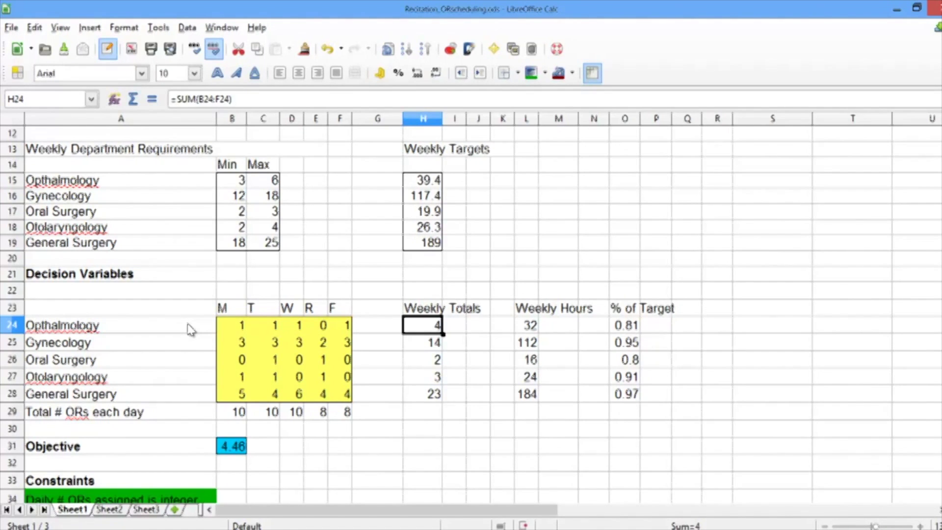
pyautogui.press('Left')
pyautogui.press('Left')
pyautogui.press('Down')
pyautogui.press('Down')
pyautogui.press('Down')
pyautogui.press('Down')
pyautogui.press('Down')
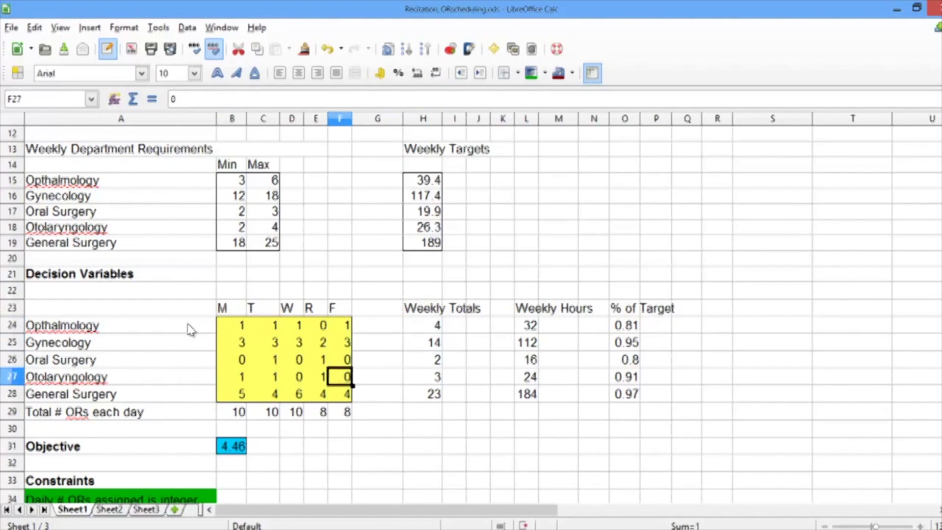
pyautogui.press('Left')
pyautogui.press('Right')
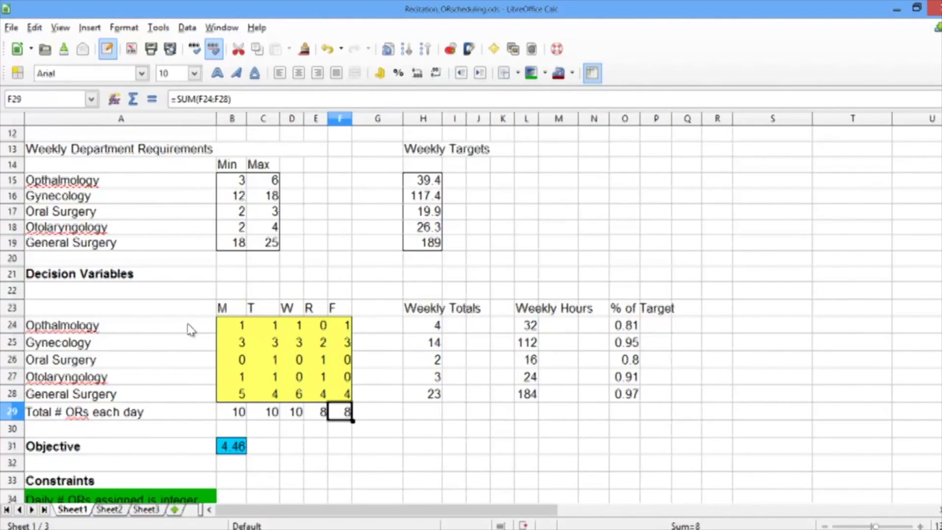
pyautogui.press('Left')
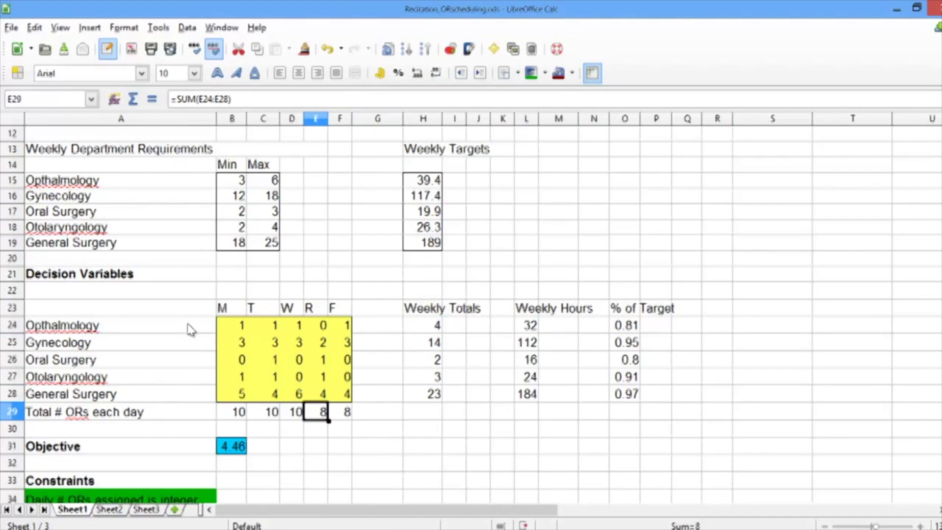
pyautogui.press('Right')
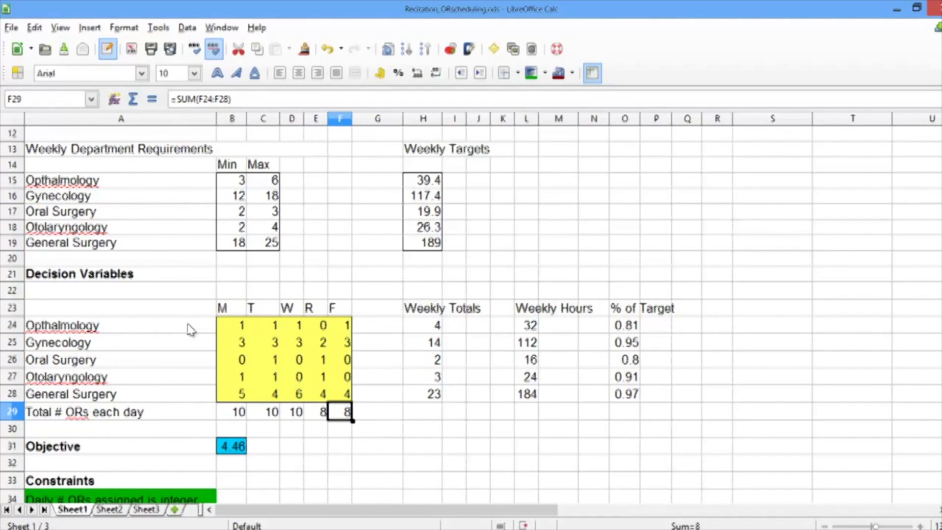
pyautogui.press('Right')
pyautogui.press('Right')
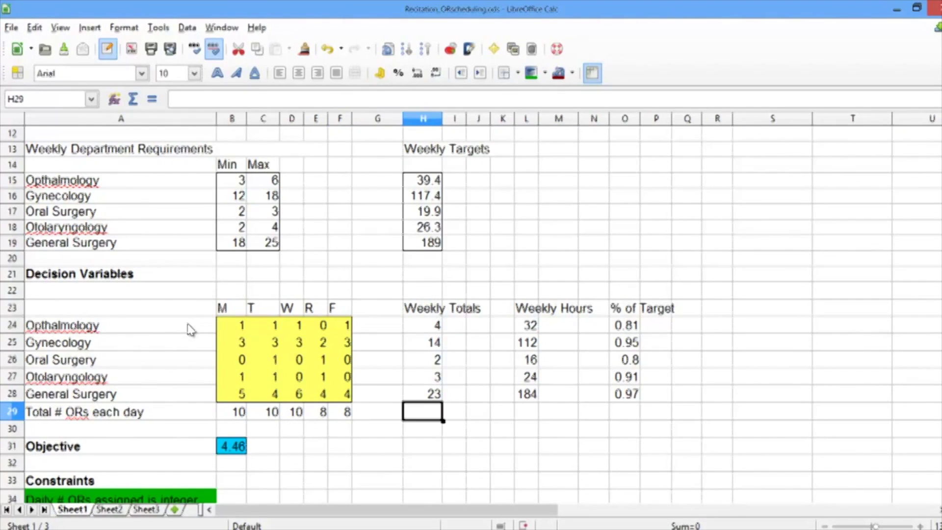
pyautogui.press('Up')
pyautogui.press('Up')
pyautogui.press('Up')
pyautogui.press('Up')
pyautogui.press('Up')
pyautogui.press('Up')
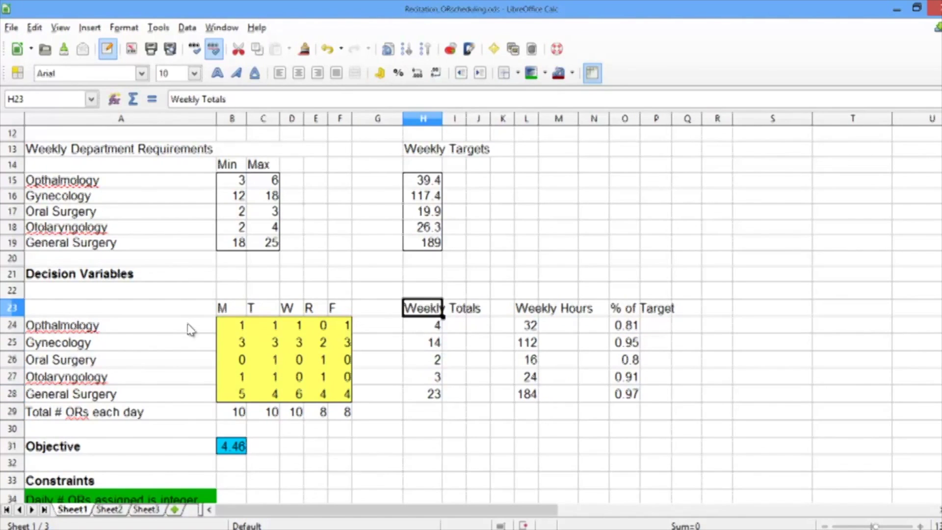
pyautogui.press('Right')
pyautogui.press('Right')
pyautogui.press('Right')
pyautogui.press('Right')
pyautogui.press('Right')
pyautogui.press('Right')
pyautogui.press('Right')
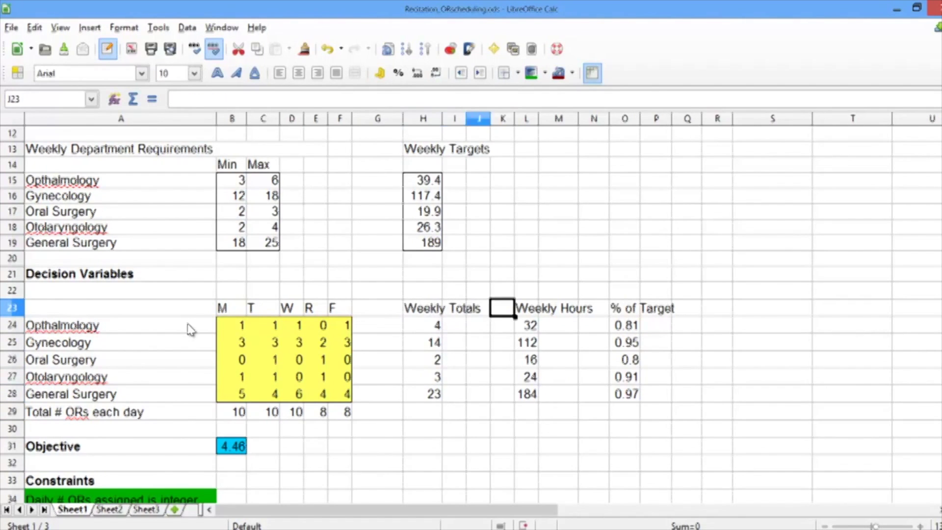
pyautogui.press('Down')
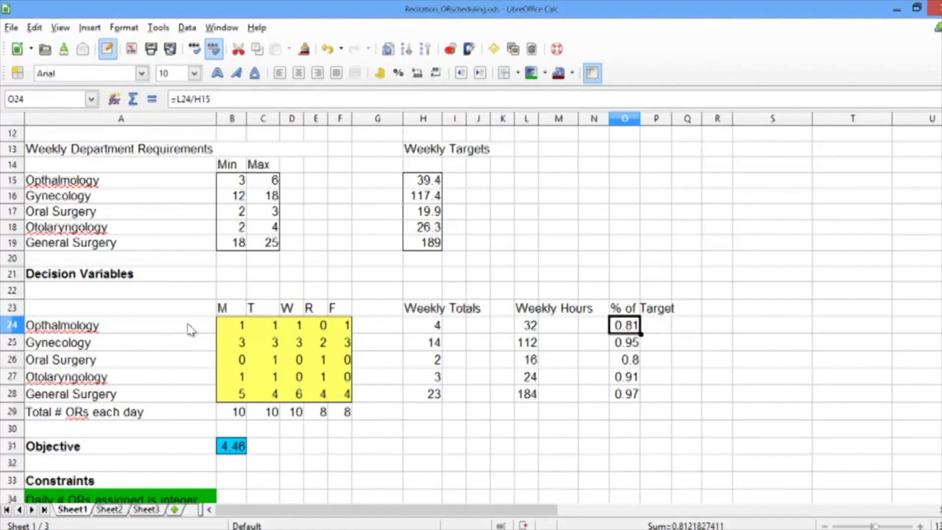
pyautogui.press('Left')
pyautogui.press('Left')
pyautogui.press('Left')
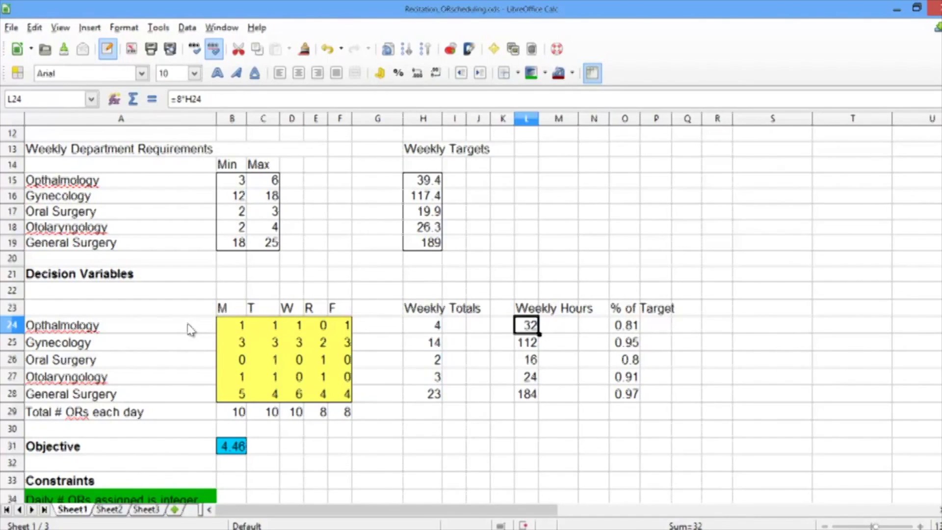
pyautogui.press('Left')
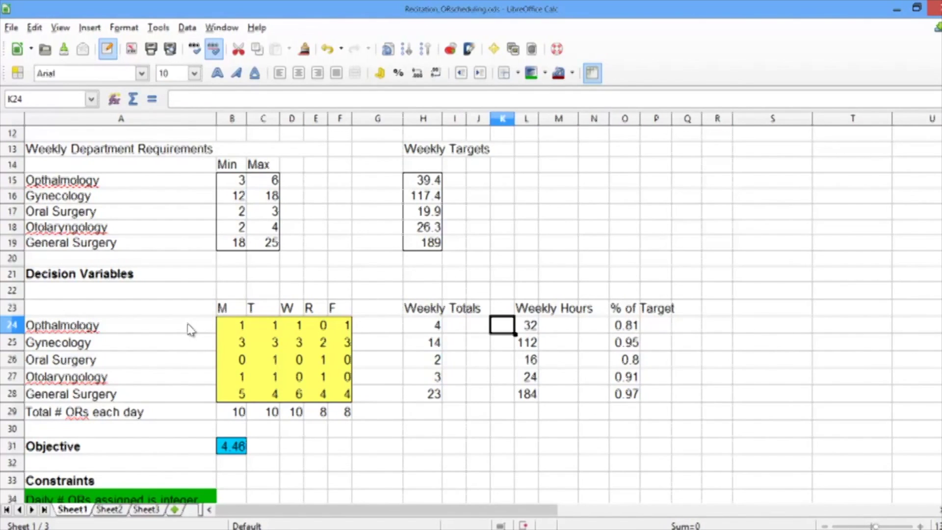
pyautogui.press('Left')
pyautogui.press('Down')
pyautogui.press('Down')
pyautogui.press('Down')
pyautogui.press('Down')
pyautogui.press('Down')
pyautogui.press('Down')
pyautogui.press('Down')
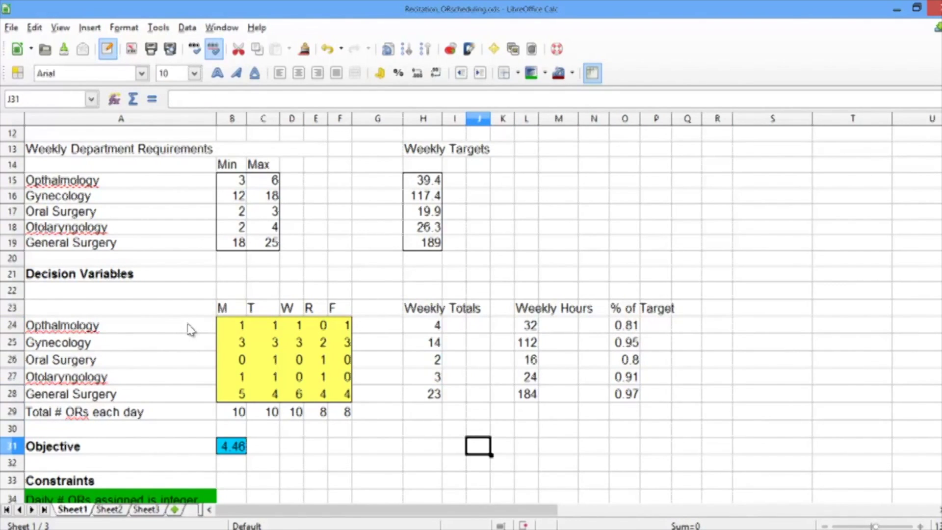